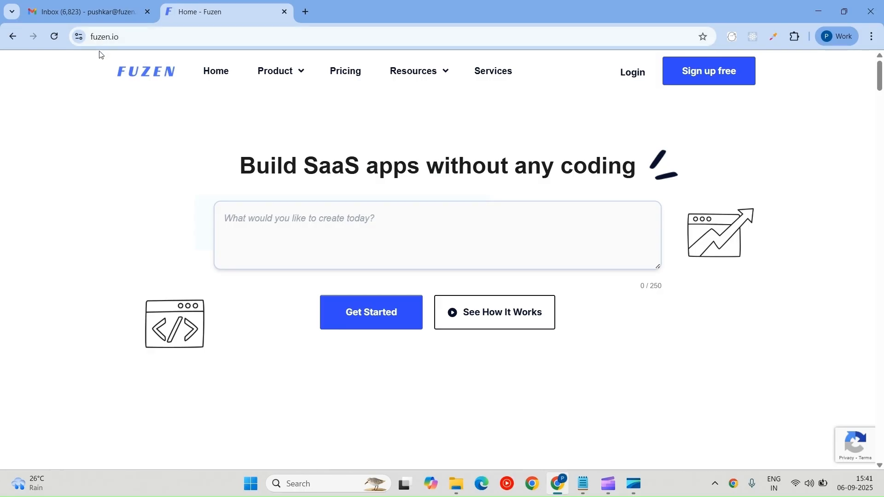
# Highlight the fuzen.io headline, focus the app idea prompt box, and log in to Fuzen
pyautogui.moveTo(225, 155); pyautogui.dragTo(643, 172)
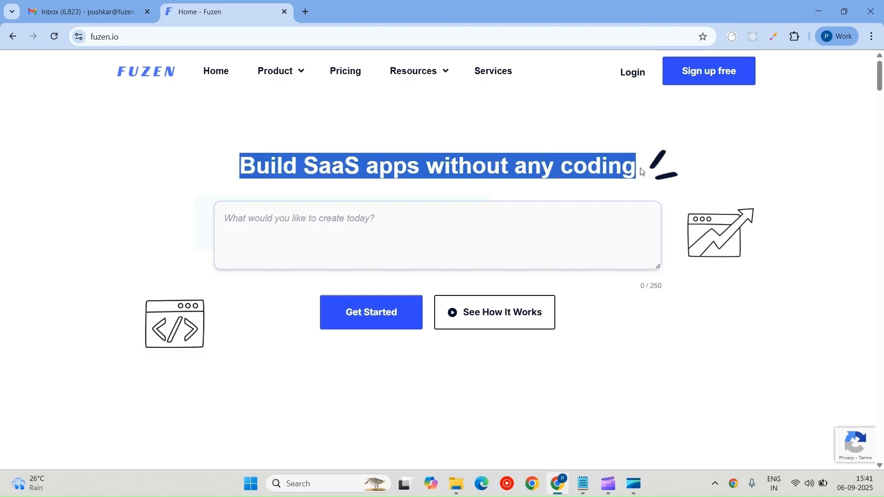
pyautogui.click(480, 219)
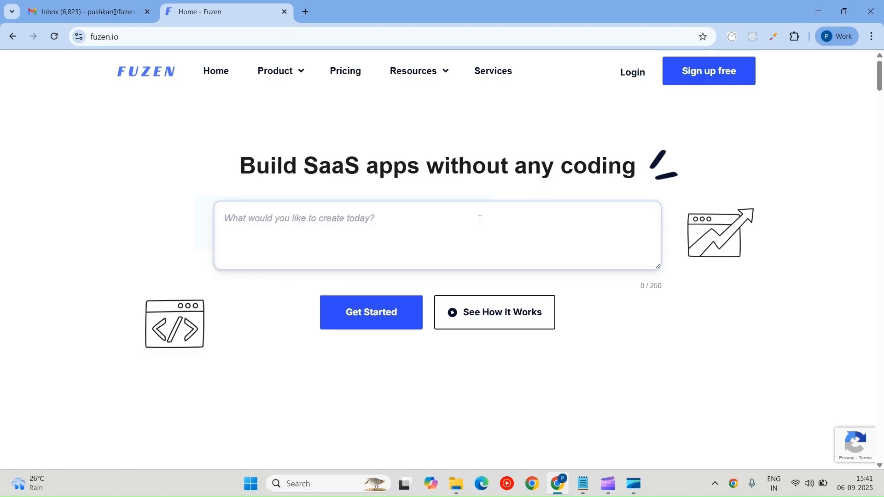
pyautogui.click(627, 77)
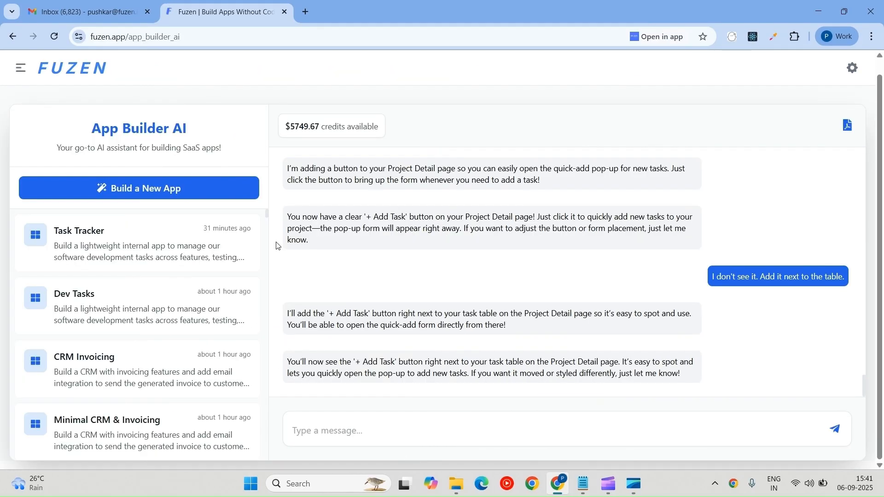
# Stop the running AI build, start a fresh App Builder chat, and bring up the prompt notes in Notepad
pyautogui.scroll(-2, 153, 246)
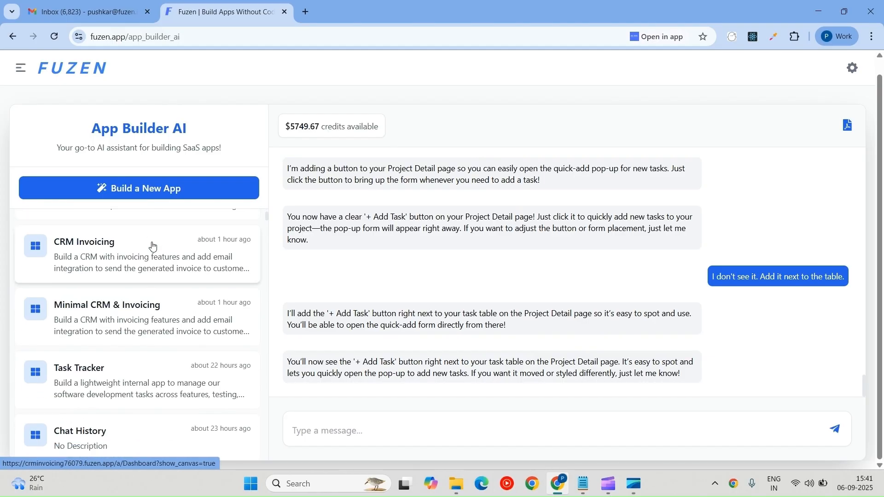
pyautogui.scroll(-1, 153, 247)
pyautogui.scroll(3, 153, 248)
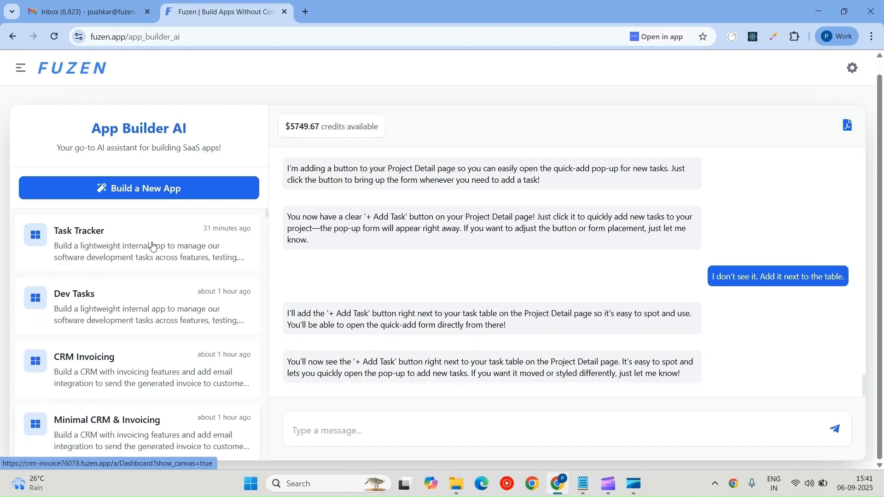
pyautogui.scroll(15, 501, 247)
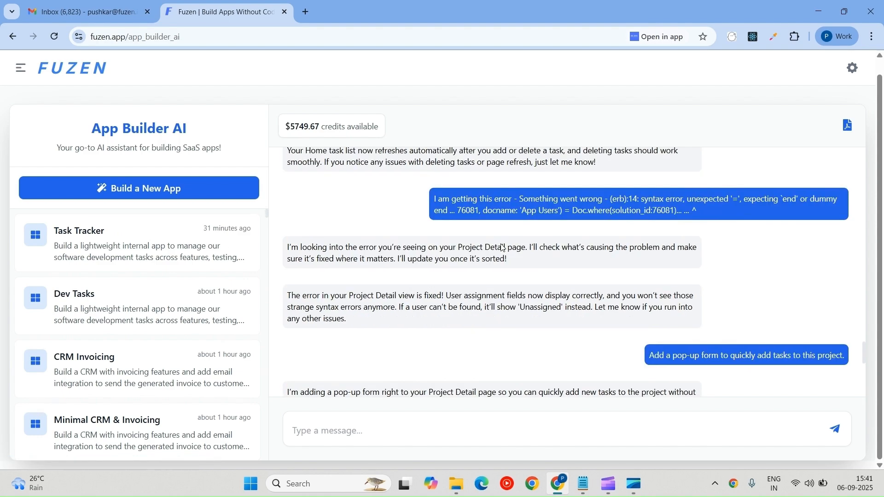
pyautogui.click(210, 195)
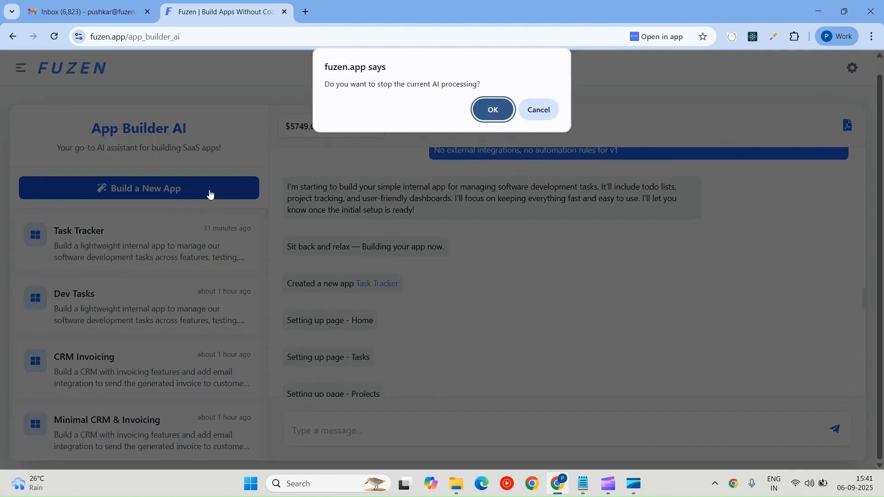
pyautogui.click(498, 114)
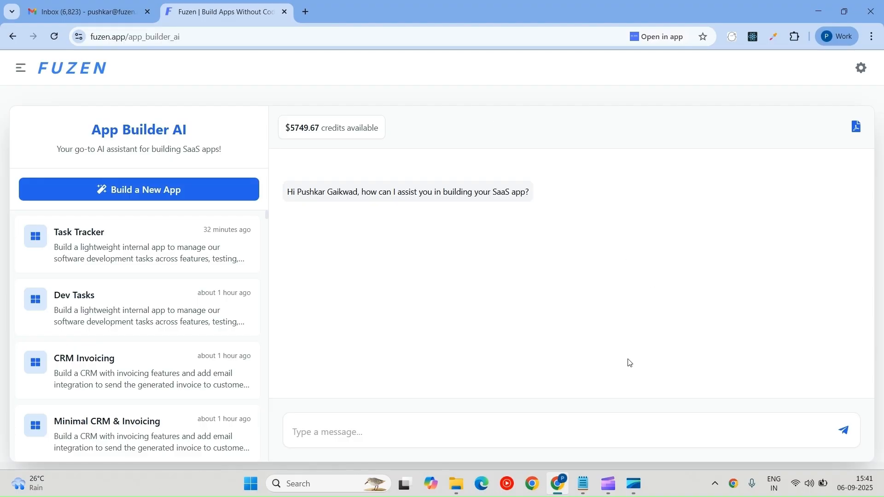
pyautogui.click(583, 429)
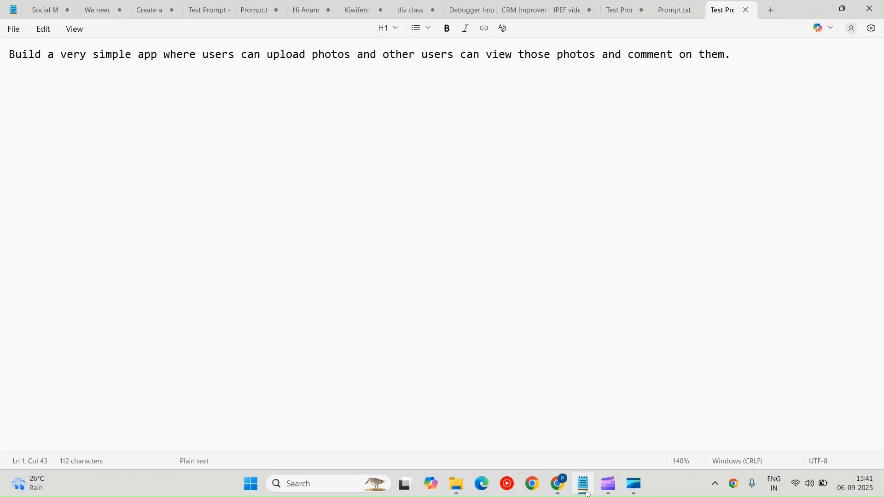
# Select the photo-upload-and-comment prompt in Notepad and switch back to the Fuzen builder in Chrome
pyautogui.tripleClick(411, 57)
pyautogui.hotkey('ctrl', 'c')
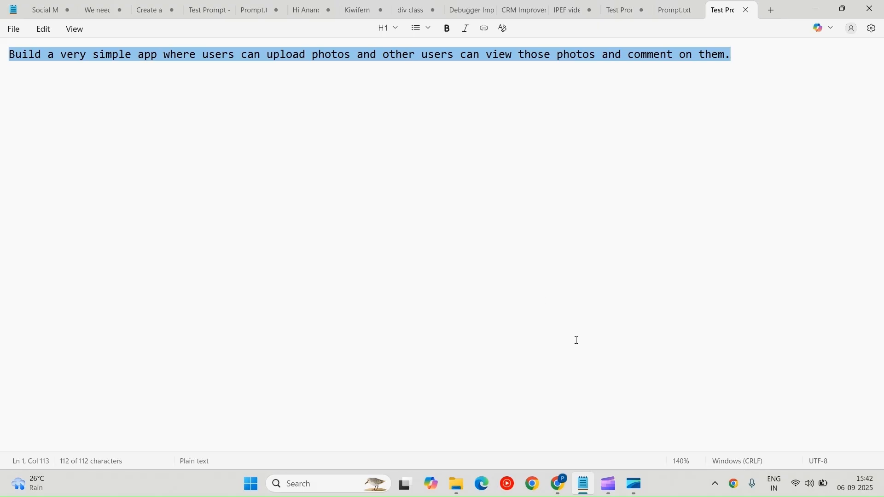
pyautogui.click(559, 483)
# Paste and send the photo-upload-and-comment prompt to App Builder AI, closing the chat once PhotoShare is built
pyautogui.click(501, 434)
pyautogui.hotkey('ctrl', 'v')
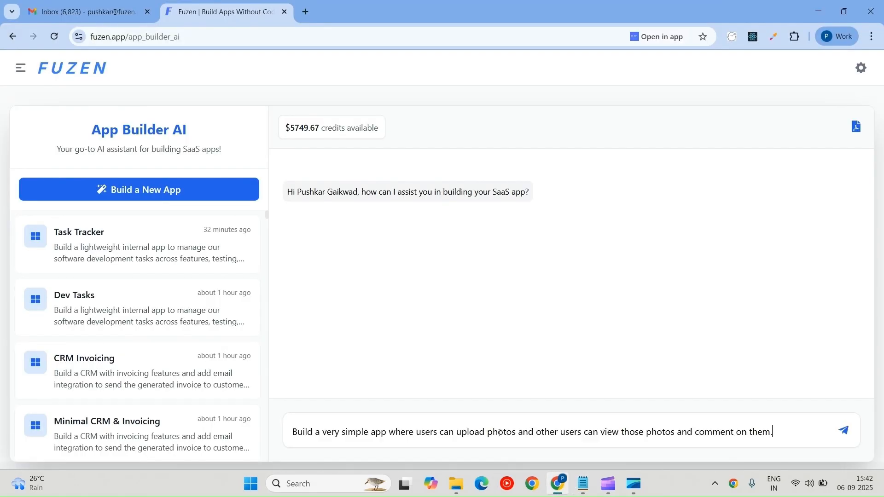
pyautogui.click(844, 430)
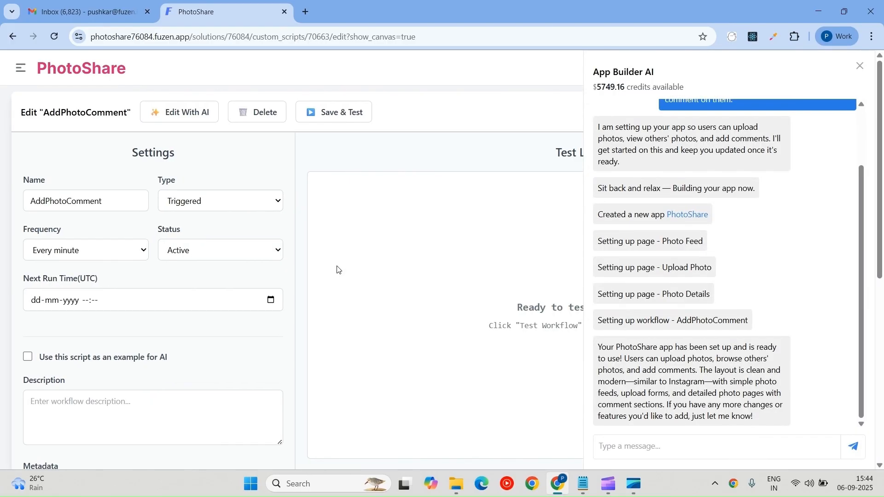
pyautogui.click(860, 66)
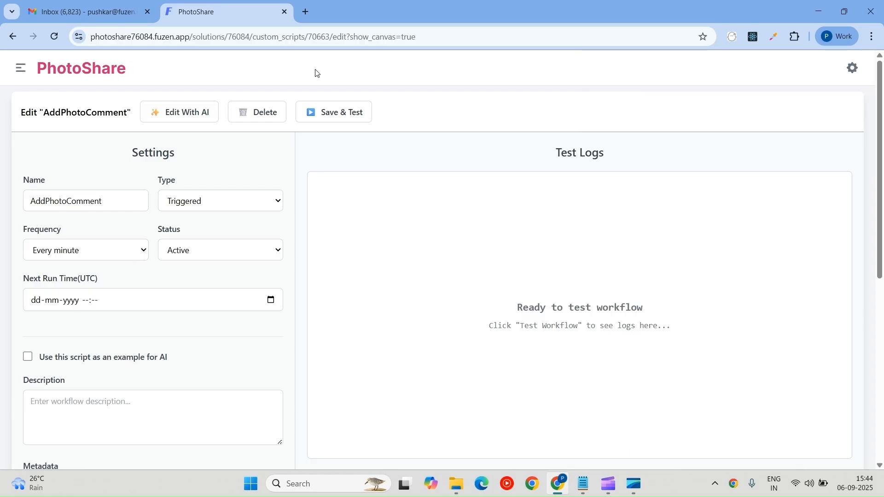
# Open the Photo Feed page and view the Photos table records in a new tab
pyautogui.click(21, 78)
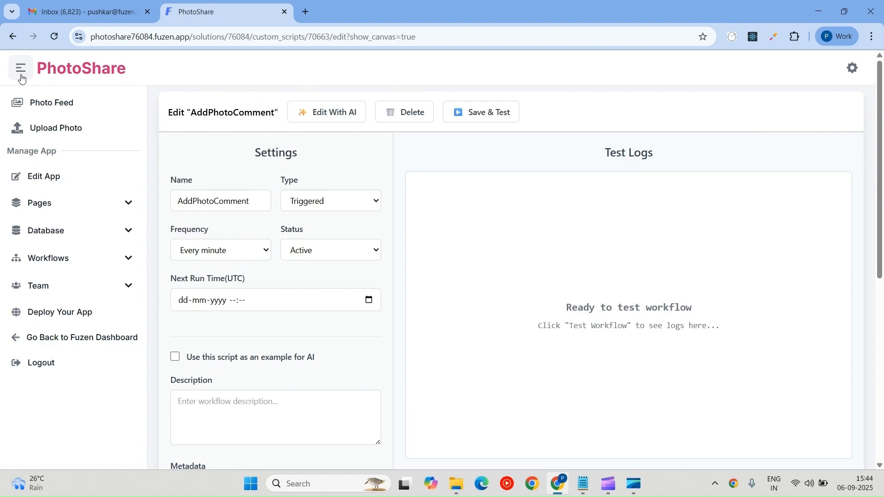
pyautogui.click(52, 103)
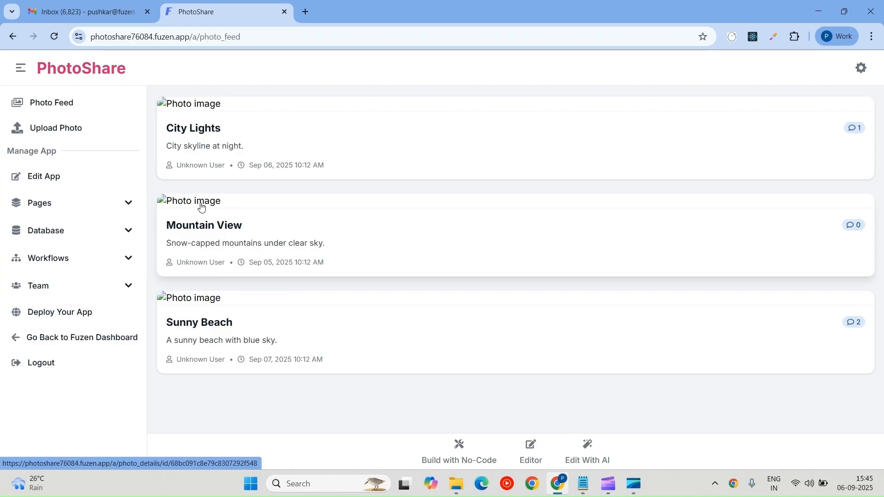
pyautogui.click(129, 203)
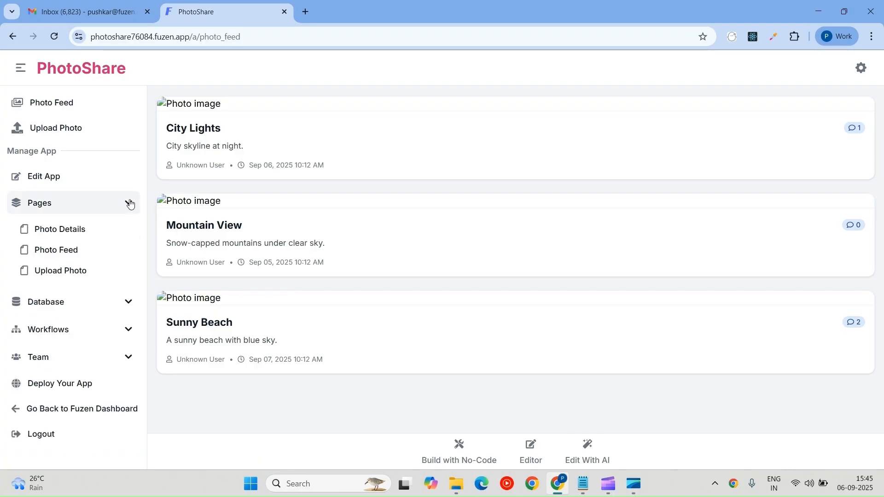
pyautogui.click(128, 308)
pyautogui.scroll(-1, 122, 310)
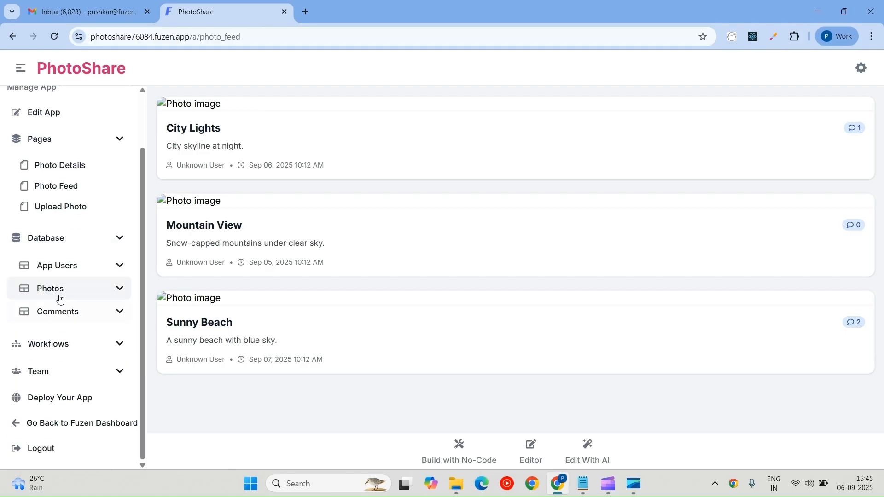
pyautogui.click(46, 295)
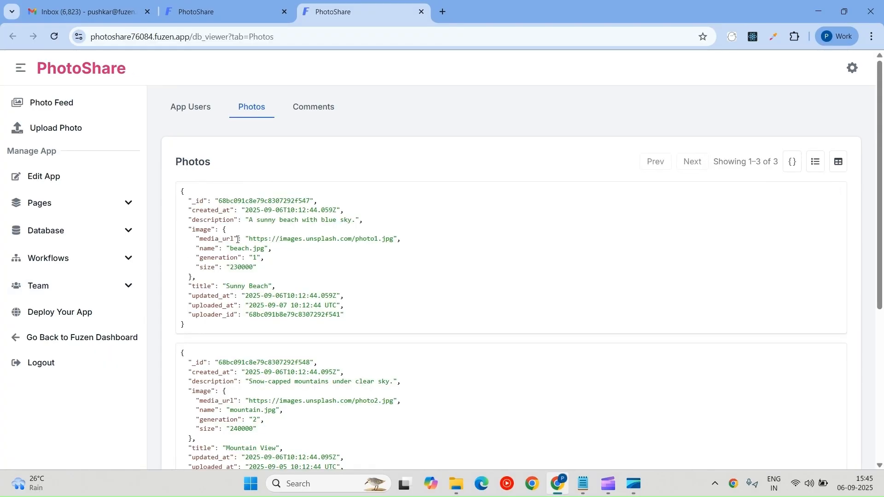
# Select the first photo's image URL, then open the Upload Photo form in the feed tab
pyautogui.moveTo(251, 238); pyautogui.dragTo(394, 237)
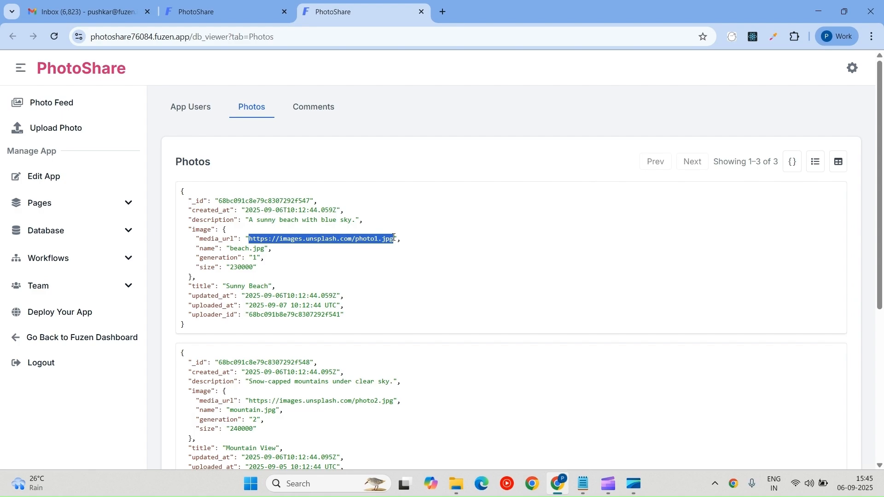
pyautogui.click(261, 7)
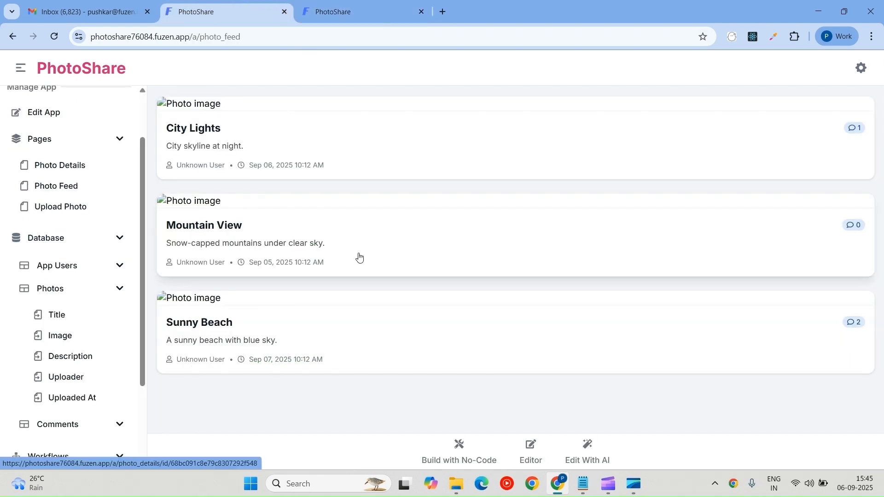
pyautogui.scroll(2, 47, 197)
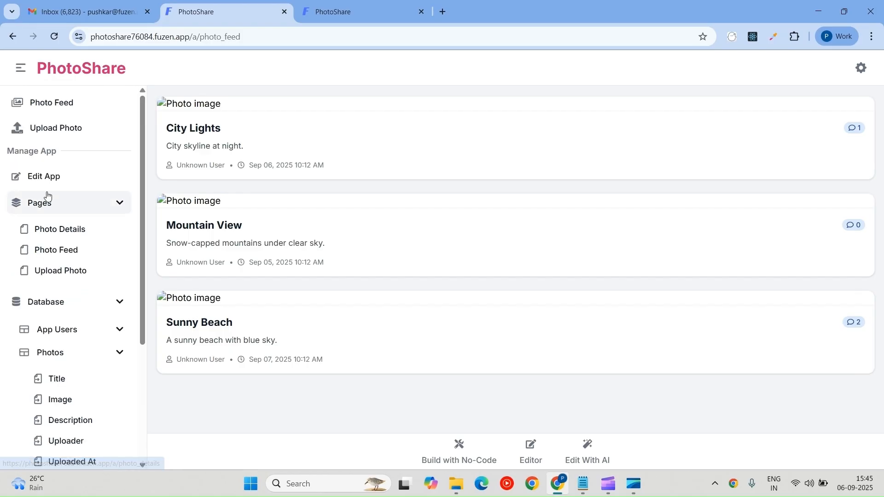
pyautogui.click(53, 132)
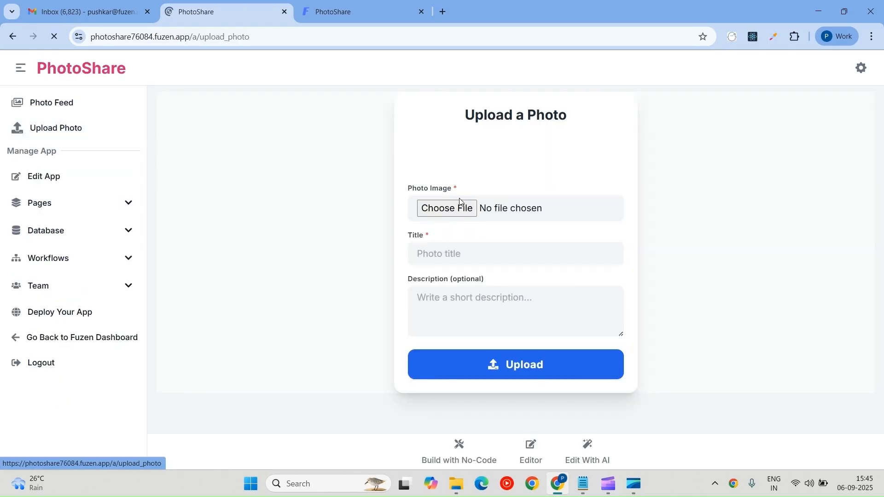
pyautogui.click(459, 212)
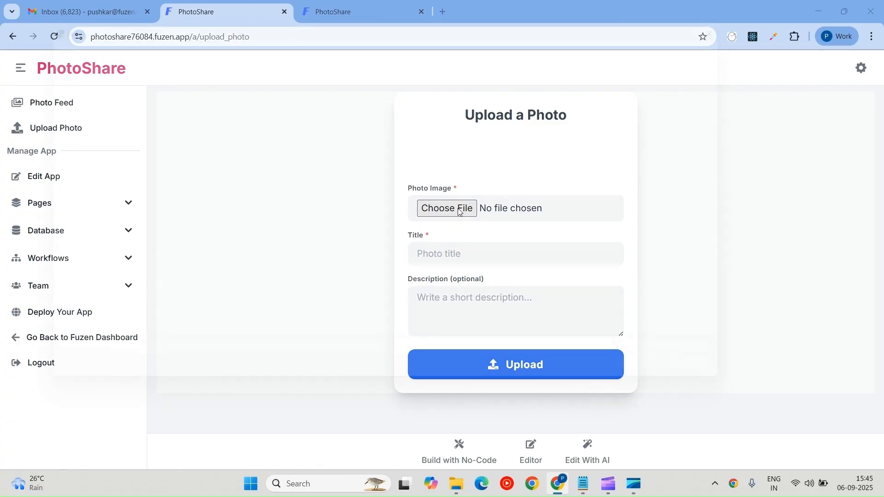
# Upload the 'Linkedin profile -1' image titled 'test photo' with description 'test'
pyautogui.click(34, 187)
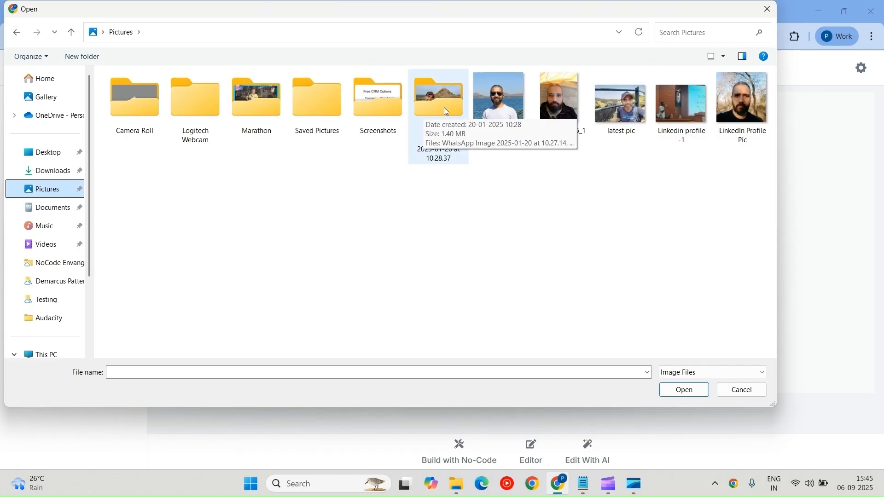
pyautogui.click(675, 108)
pyautogui.click(685, 388)
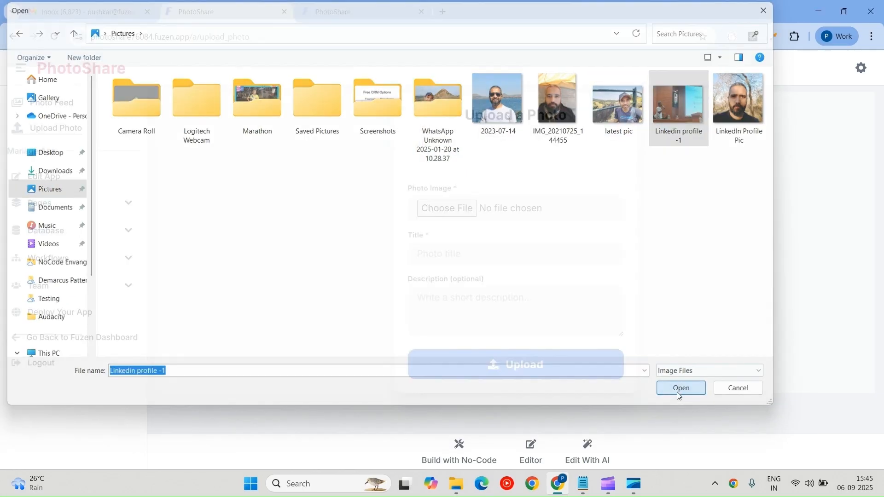
pyautogui.click(450, 307)
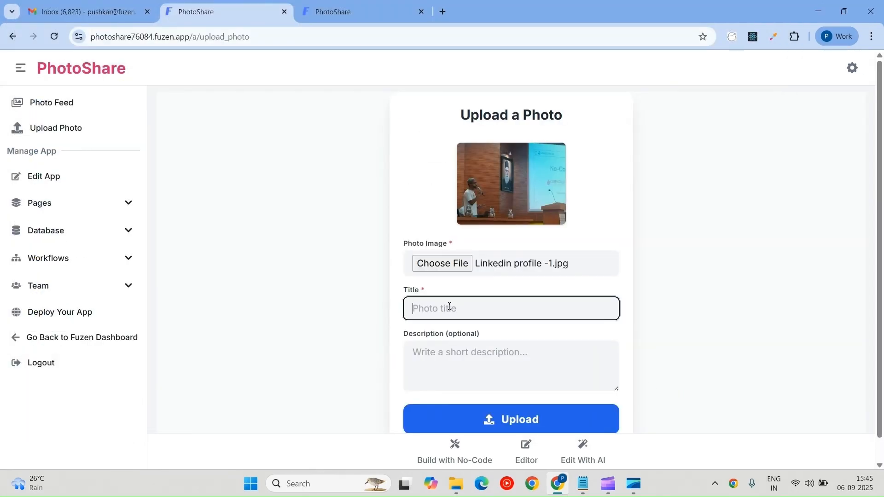
pyautogui.write('test photo')
pyautogui.press('Tab')
pyautogui.write('test')
pyautogui.scroll(-1, 478, 360)
pyautogui.click(534, 400)
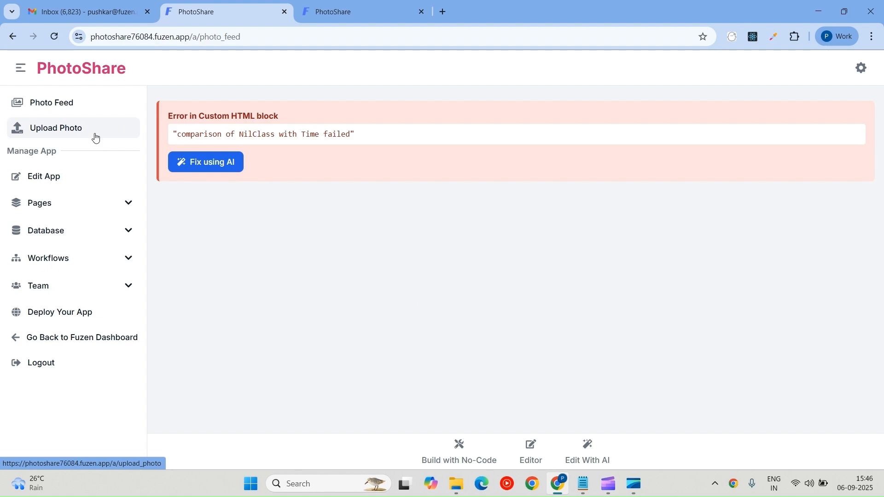
# Fix the NilClass feed error with AI and check the Photos table records
pyautogui.click(204, 167)
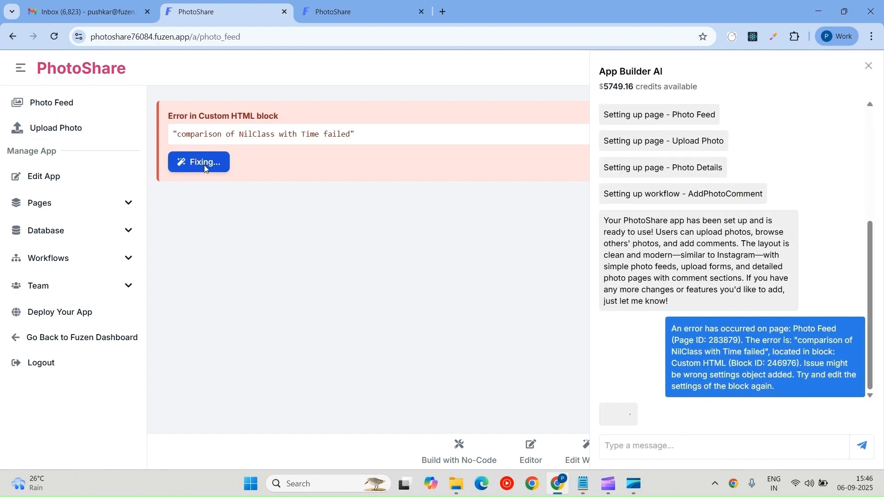
pyautogui.click(132, 237)
pyautogui.click(59, 282)
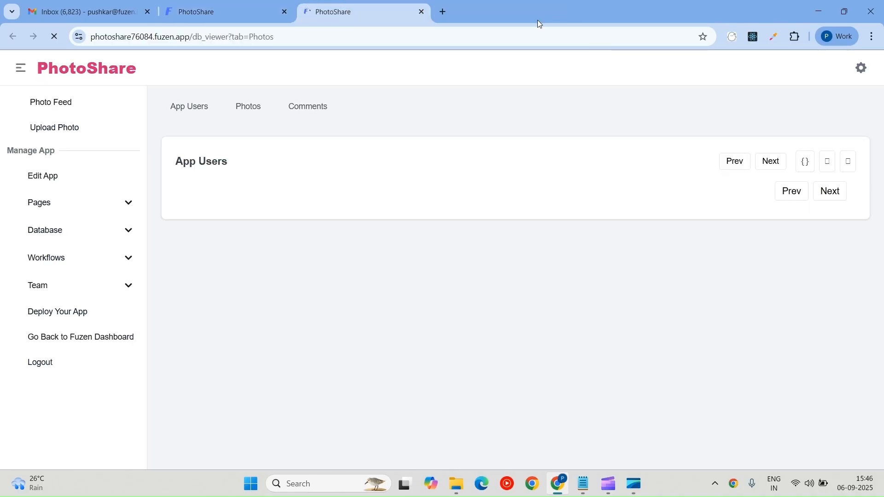
pyautogui.scroll(-10, 332, 237)
pyautogui.moveTo(223, 308); pyautogui.dragTo(501, 308)
pyautogui.click(496, 343)
pyautogui.click(236, 2)
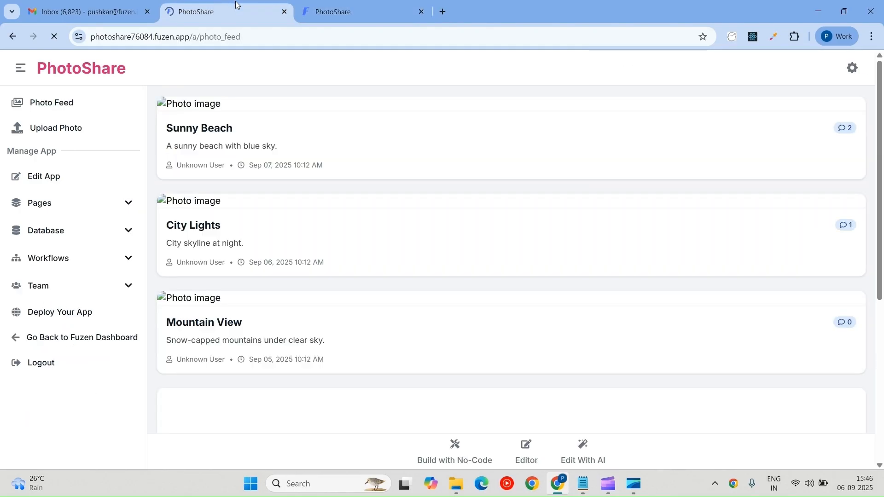
pyautogui.scroll(-3, 329, 197)
pyautogui.scroll(-2, 328, 197)
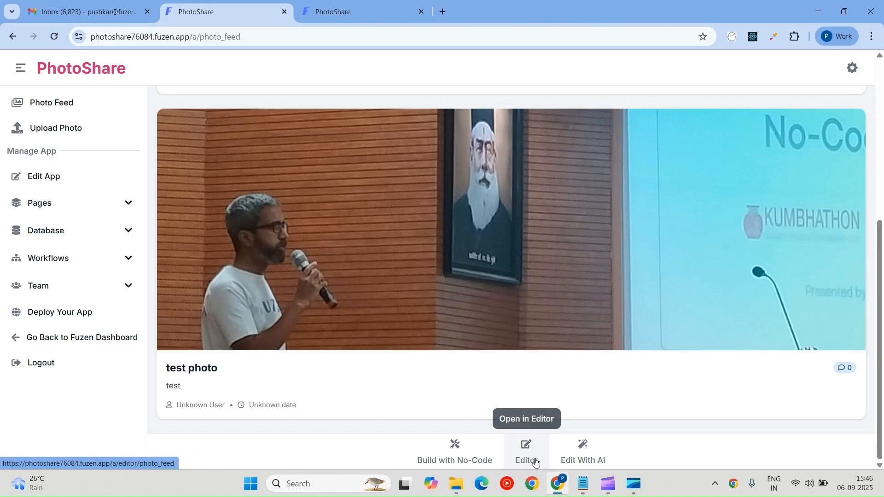
# Ask the AI builder to display the cards in a grid format with 3 columns
pyautogui.click(581, 457)
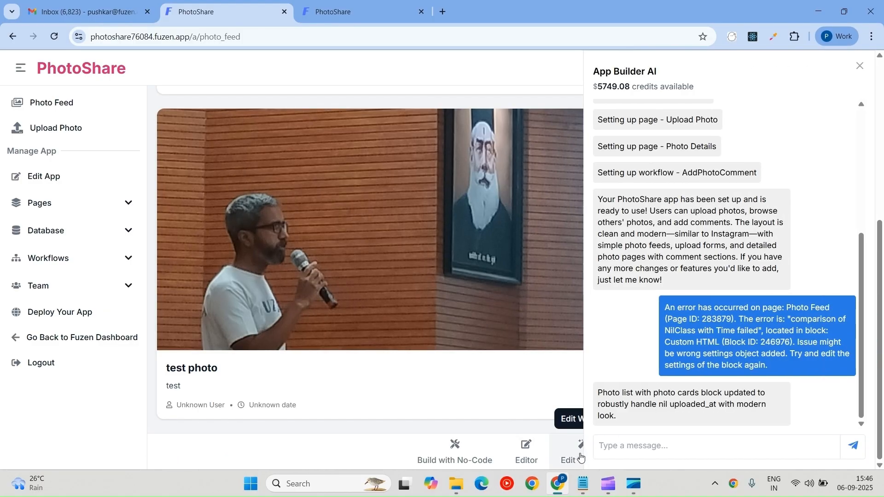
pyautogui.click(658, 455)
pyautogui.write('Display the ca')
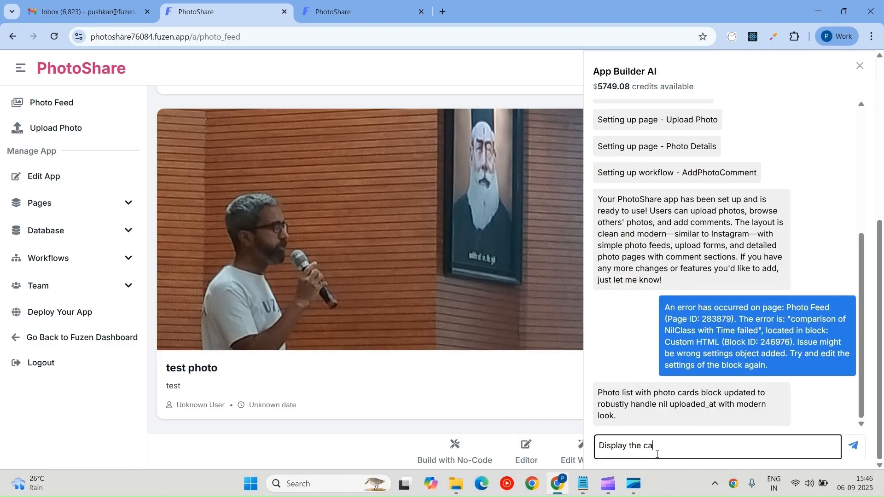
pyautogui.write('rds in a grid format with 3 columns')
pyautogui.press('Return')
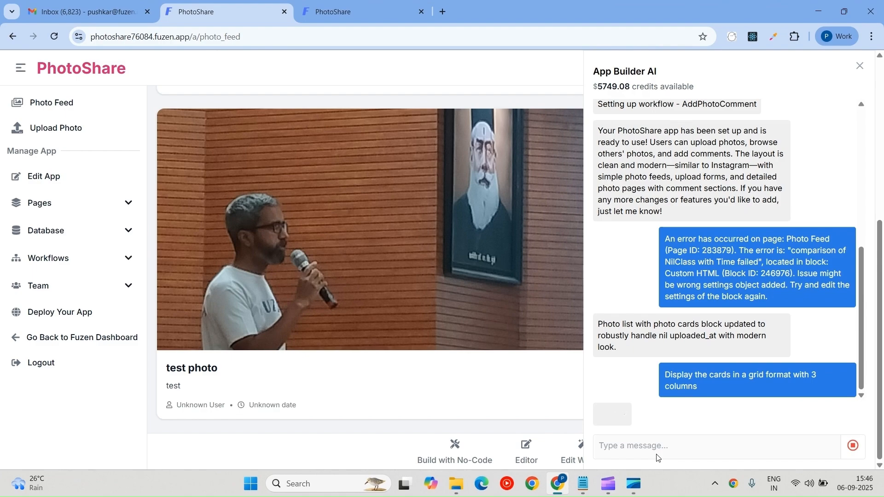
# Compare the uploaded_at and uploader_id fields of the City Lights and test photo records
pyautogui.click(318, 9)
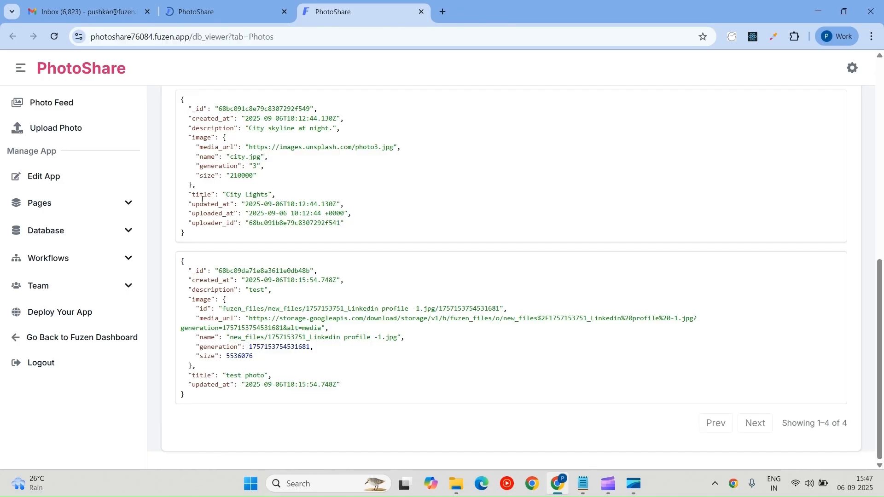
pyautogui.moveTo(192, 204); pyautogui.dragTo(345, 220)
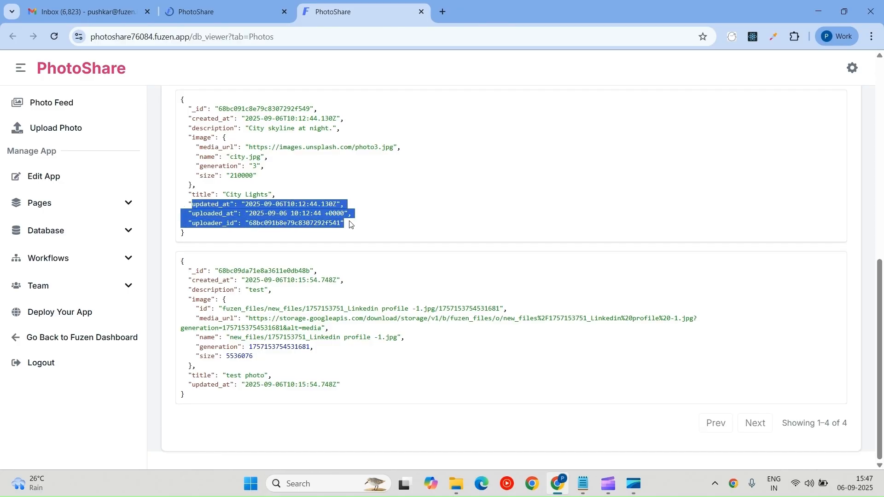
pyautogui.moveTo(350, 388); pyautogui.dragTo(183, 266)
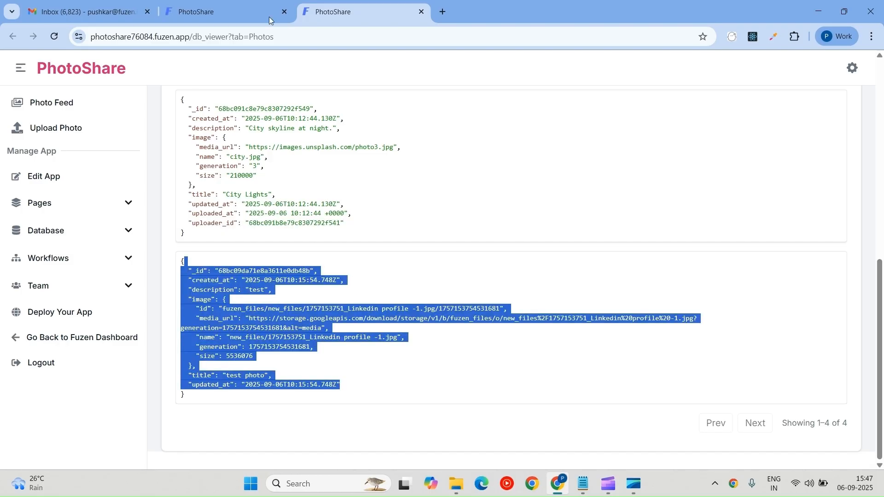
pyautogui.moveTo(247, 3)
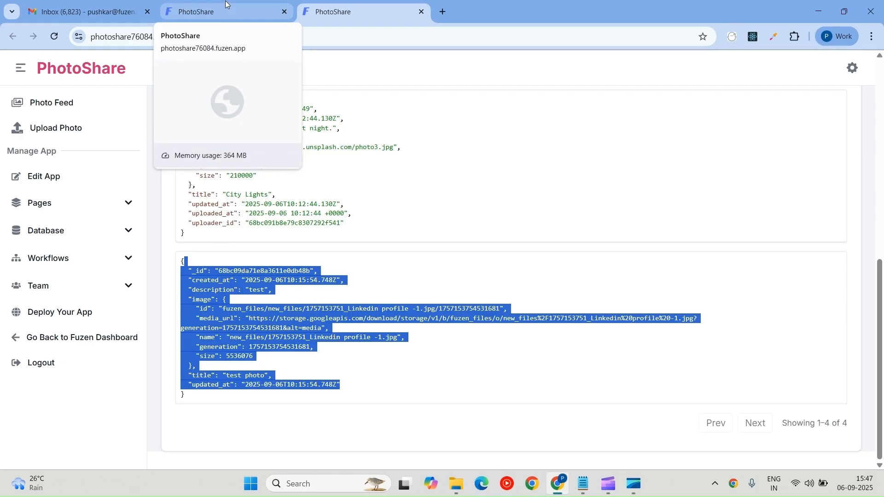
pyautogui.click(226, 4)
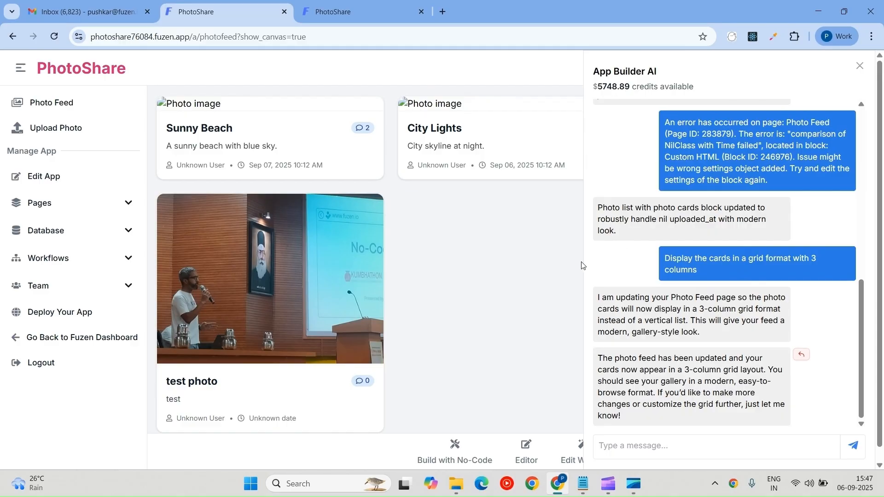
# Report to the AI that uploader id and timestamp are not getting captured and ask for a fix
pyautogui.scroll(-1, 582, 266)
pyautogui.click(656, 451)
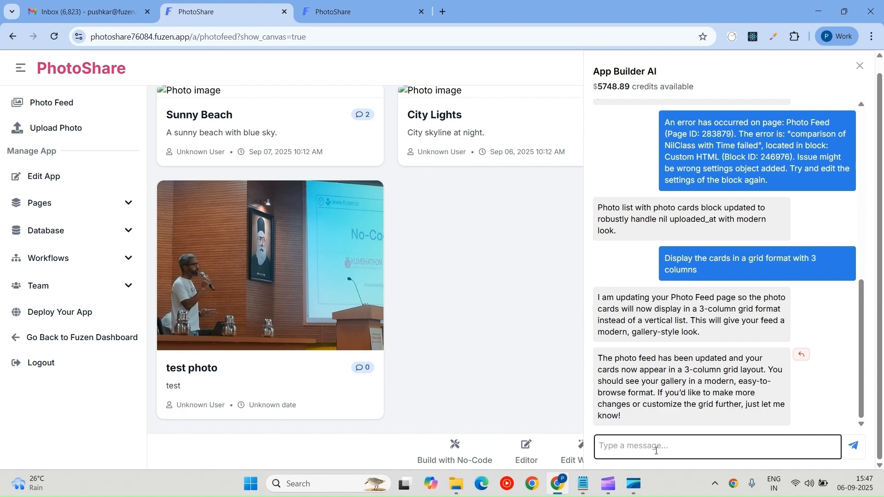
pyautogui.write('Photo is getting uplo')
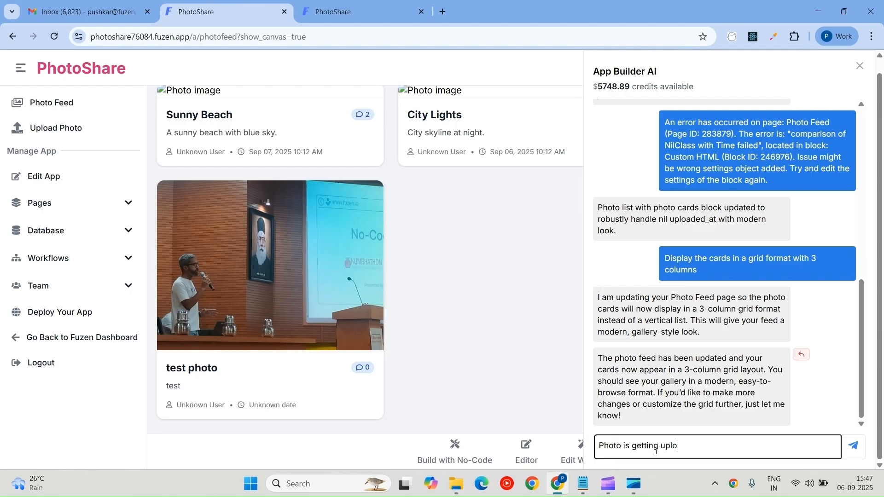
pyautogui.write('aded. bu')
pyautogui.write('t the uplo')
pyautogui.write('ade')
pyautogui.write('r id and')
pyautogui.write(' time')
pyautogui.write('stamp are ')
pyautogui.write('mi')
pyautogui.press('BackSpace')
pyautogui.press('BackSpace')
pyautogui.write('not')
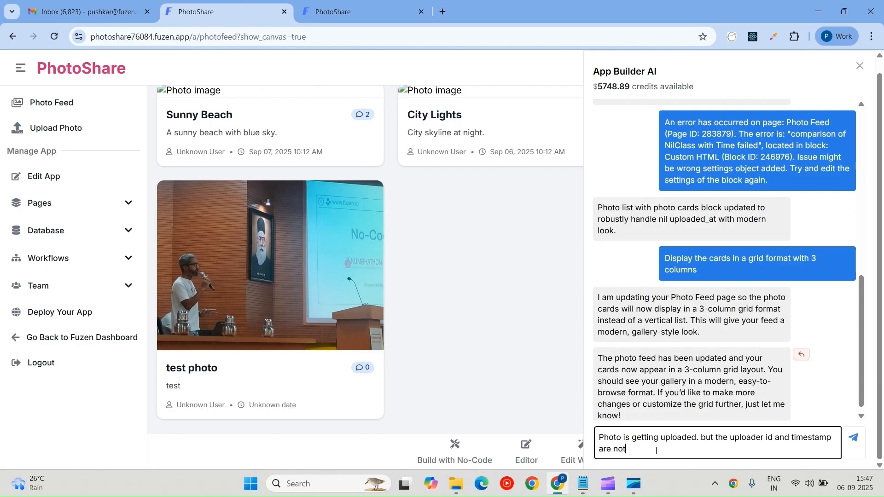
pyautogui.write(' getting captured. Please')
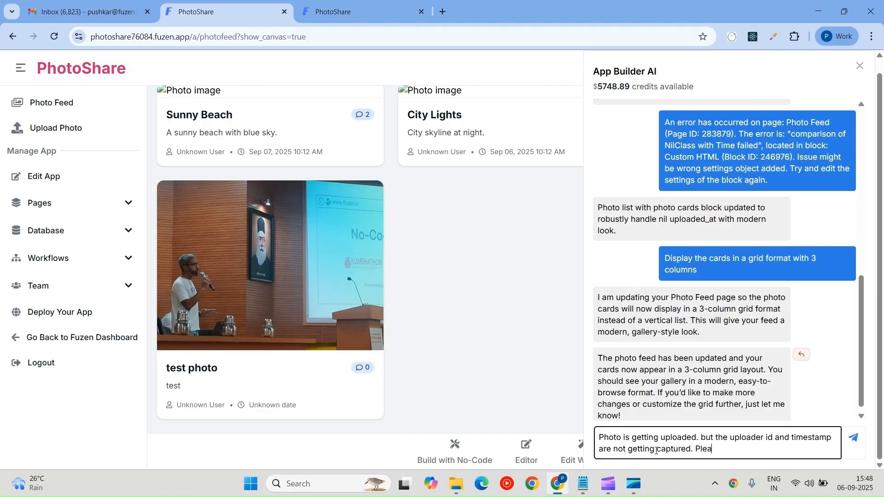
pyautogui.write(' fix.')
pyautogui.press('Return')
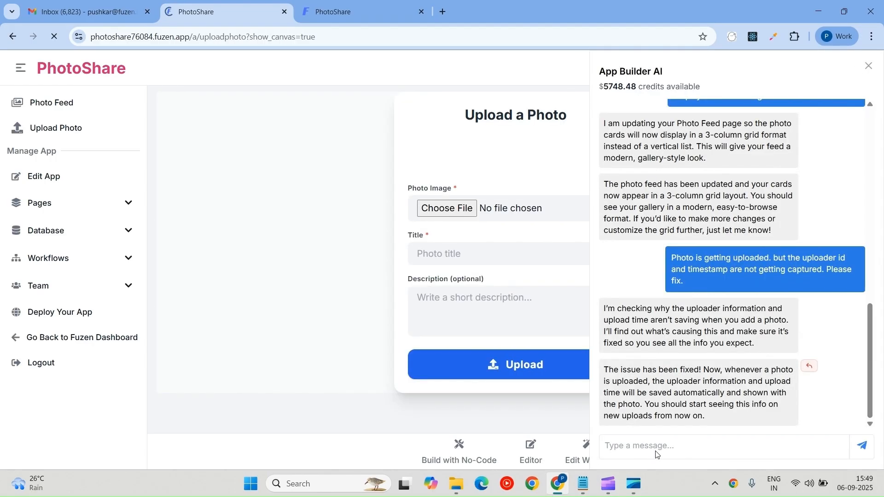
pyautogui.moveTo(734, 418); pyautogui.dragTo(617, 366)
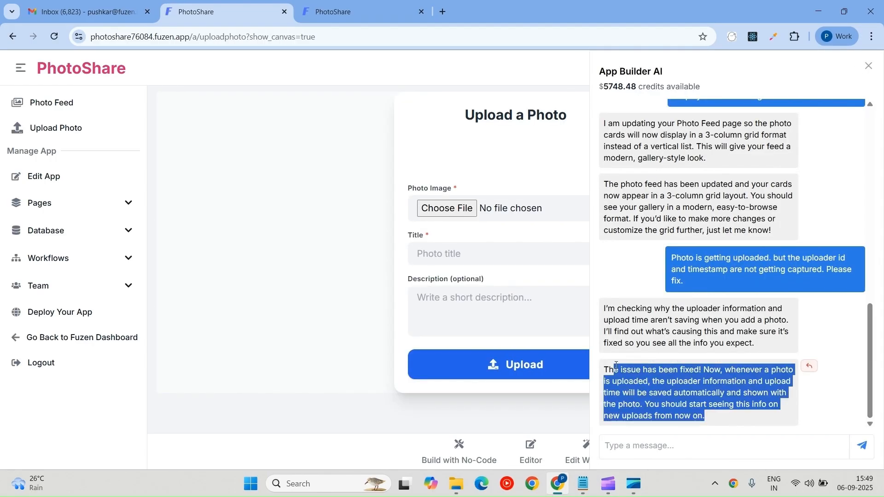
pyautogui.click(330, 230)
pyautogui.click(451, 211)
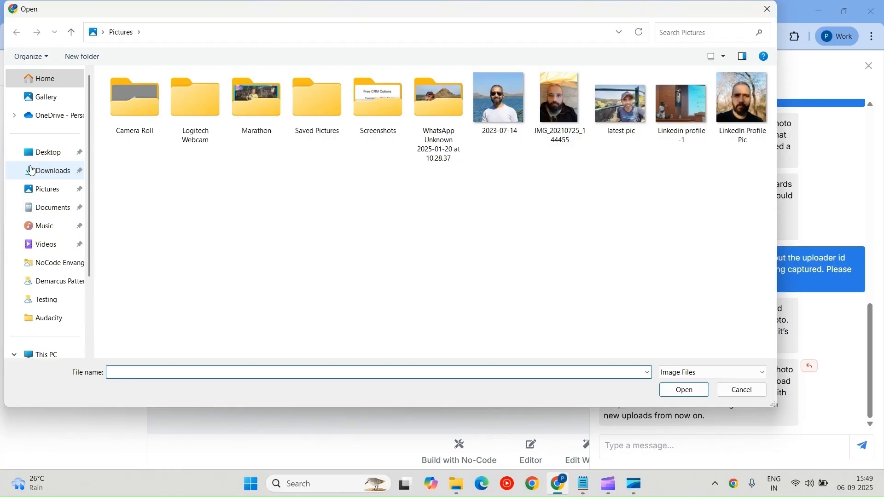
pyautogui.doubleClick(363, 111)
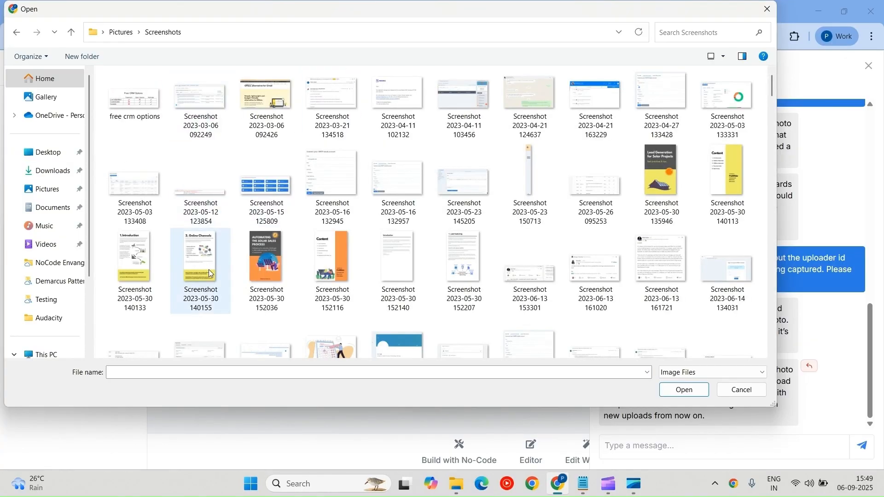
pyautogui.doubleClick(251, 188)
pyautogui.click(440, 301)
pyautogui.write('test')
pyautogui.press('Tab')
pyautogui.write('test')
pyautogui.click(860, 65)
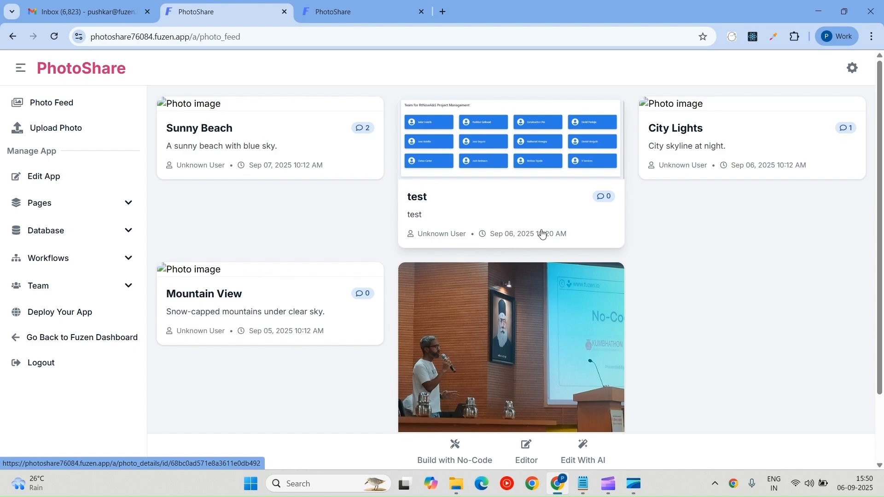
pyautogui.click(356, 4)
pyautogui.press('F5')
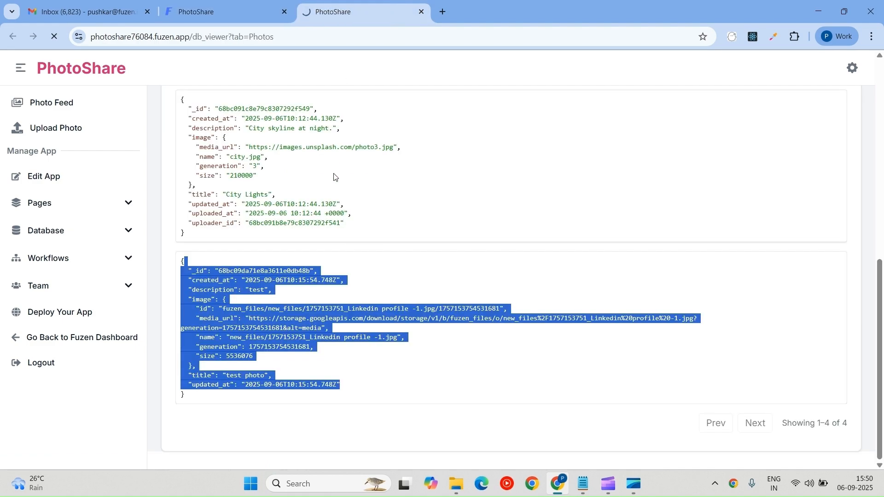
pyautogui.scroll(-10, 336, 178)
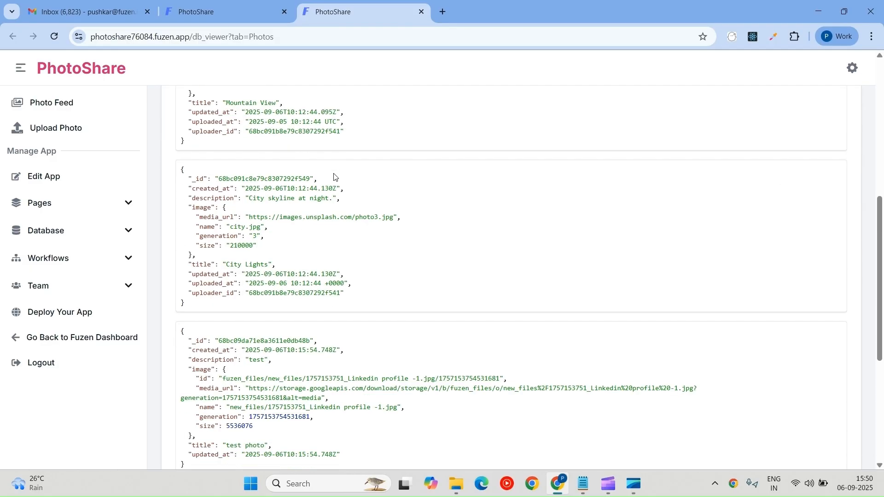
pyautogui.scroll(-1, 335, 177)
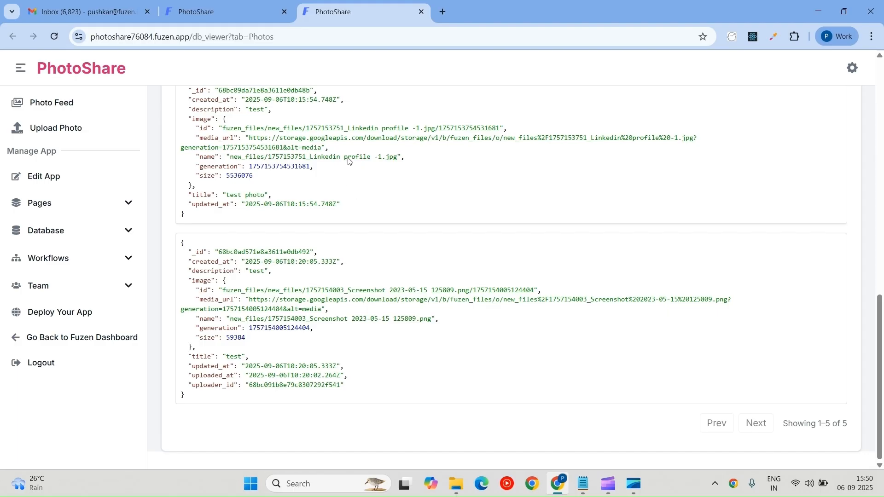
pyautogui.click(238, 10)
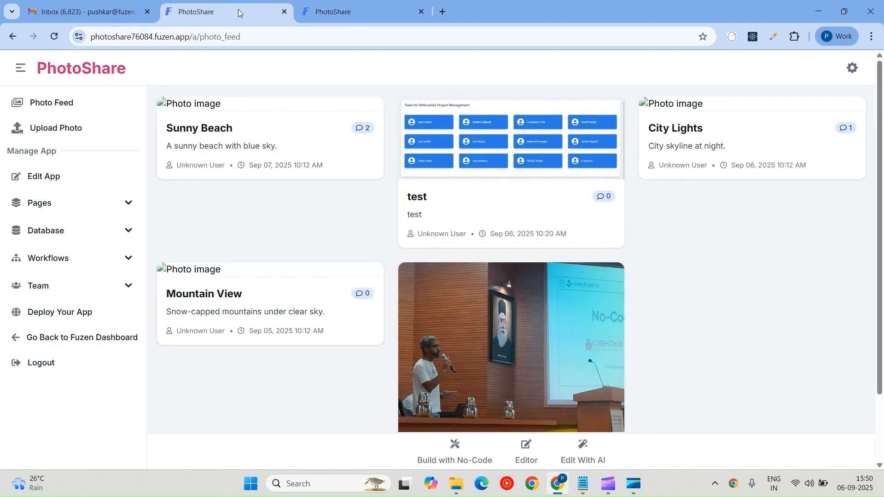
pyautogui.scroll(-2, 440, 221)
pyautogui.scroll(2, 440, 222)
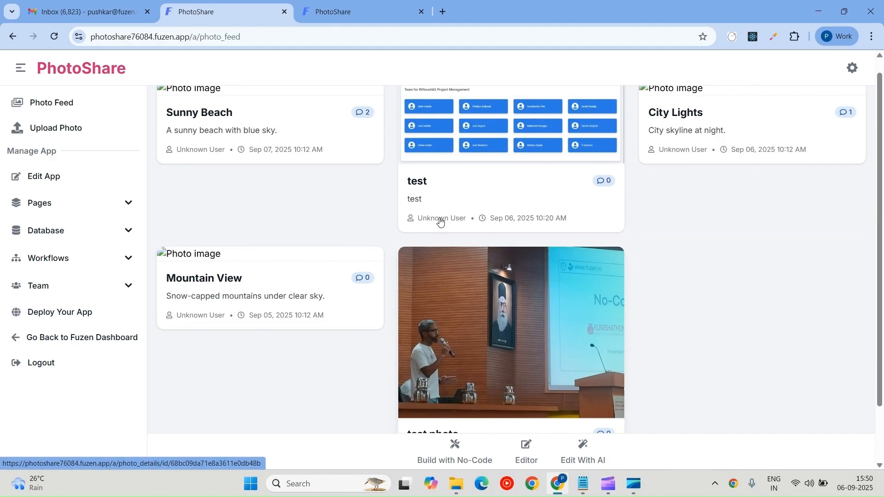
pyautogui.scroll(-1, 451, 267)
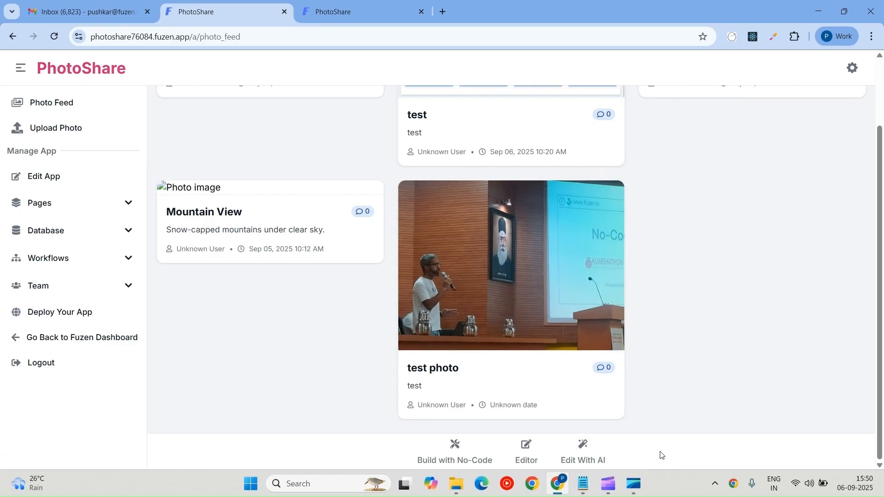
# Ask the AI for small, compact trash-icon delete buttons on photo cards, then close the panel
pyautogui.click(601, 456)
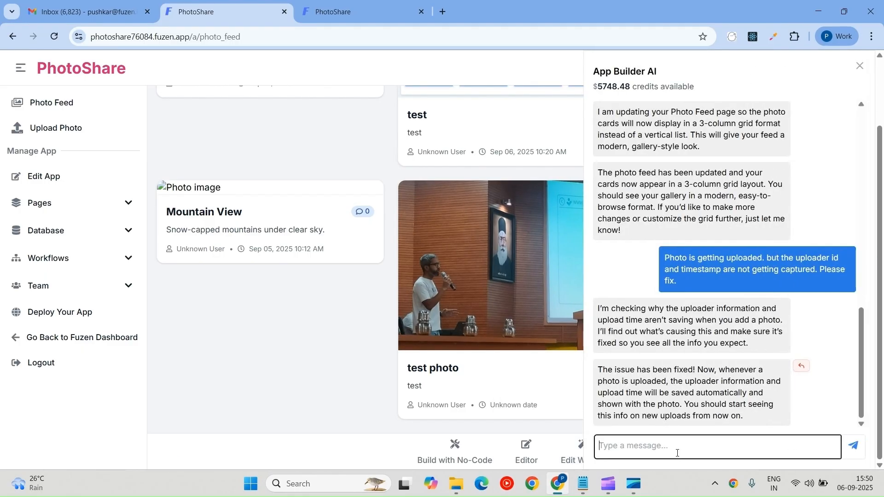
pyautogui.write('provide delete buttons with track')
pyautogui.press('BackSpace')
pyautogui.press('BackSpace')
pyautogui.write('sh icon ')
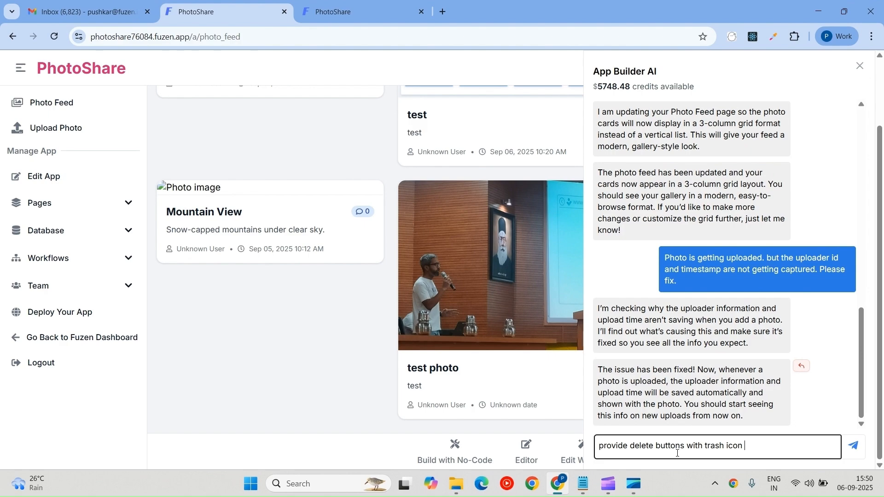
pyautogui.write('ui. keep the design small and compact.')
pyautogui.press('Return')
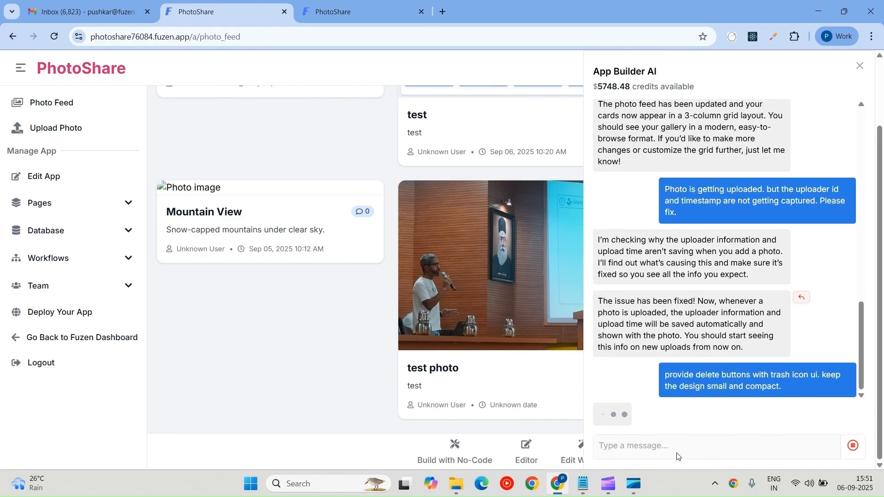
pyautogui.scroll(2, 332, 137)
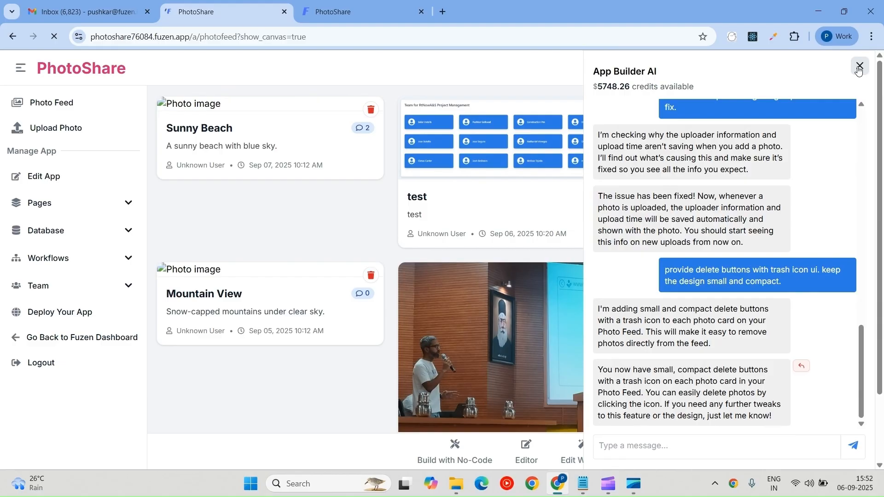
pyautogui.click(859, 67)
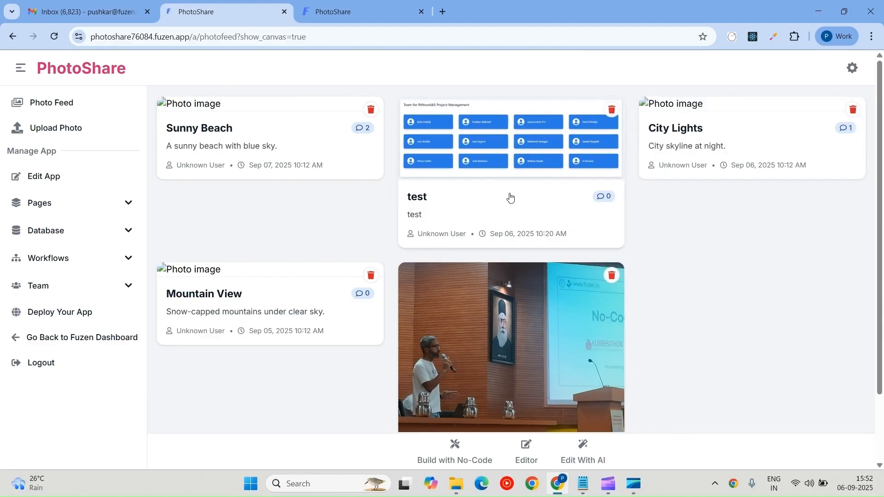
# Delete the Sunny Beach photo, then view the test photo's details and return to Photo Feed
pyautogui.click(374, 111)
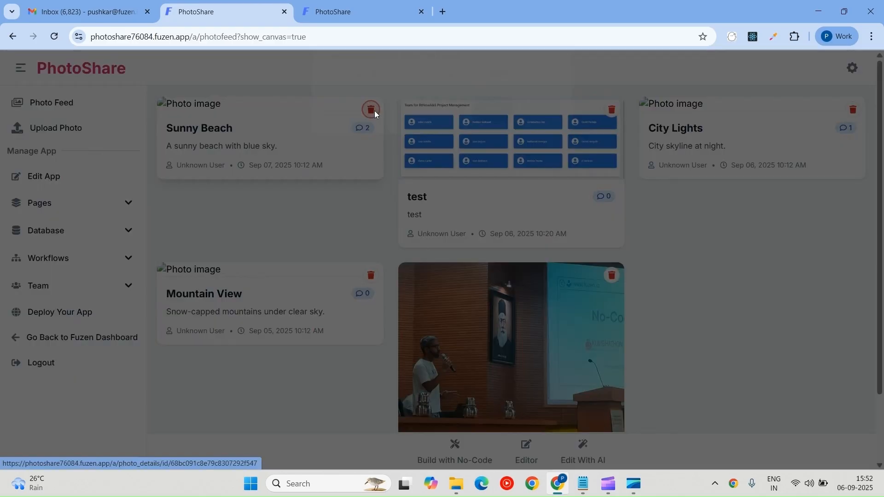
pyautogui.click(500, 123)
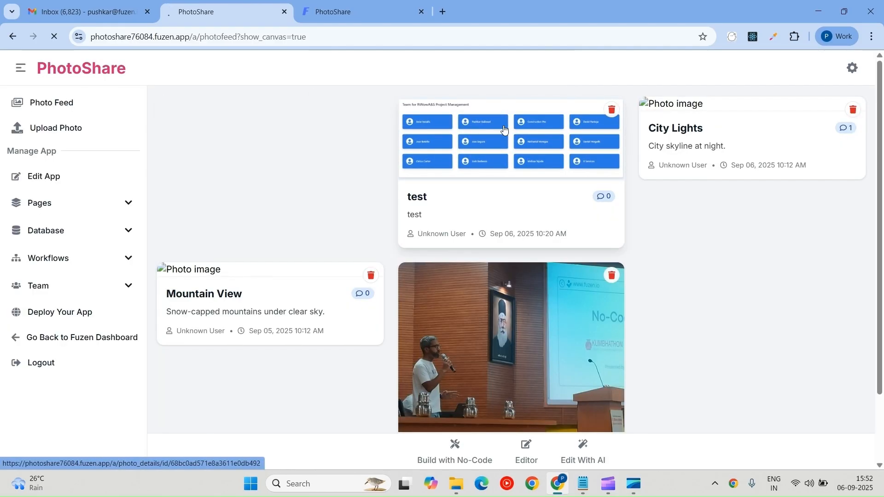
pyautogui.click(505, 130)
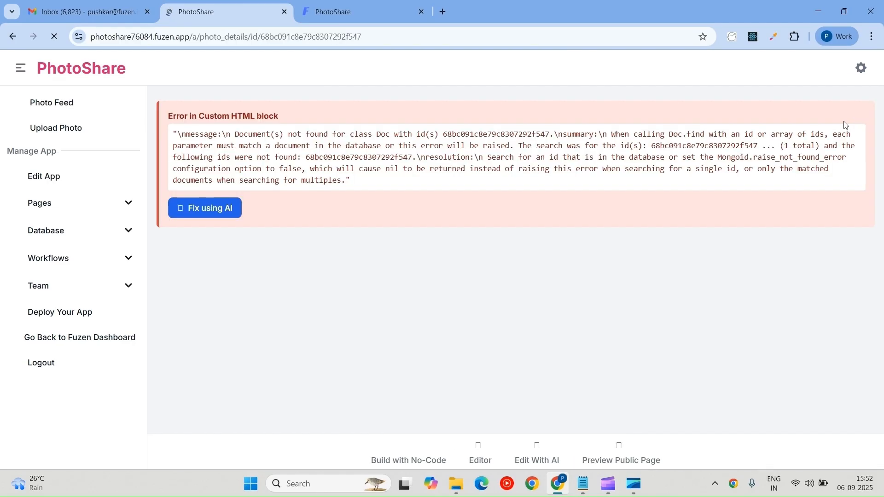
pyautogui.click(31, 108)
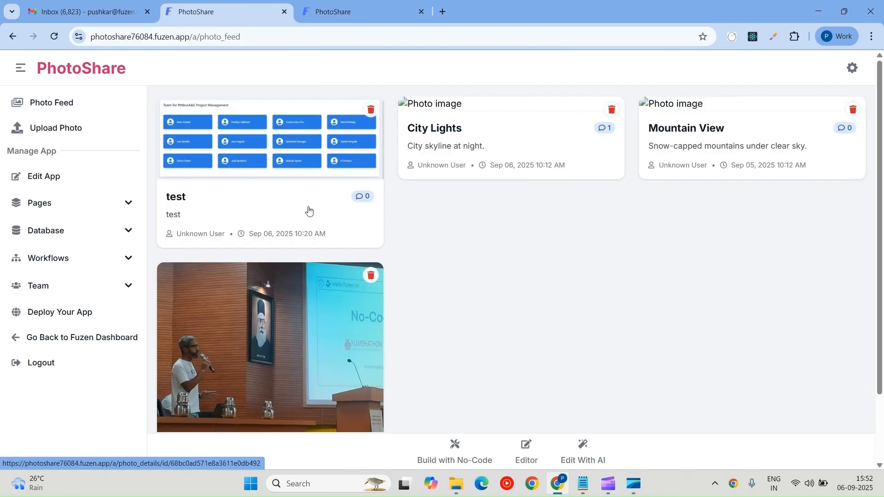
# Send the AI the request 'After image deletion, just reload the page.' and close the panel
pyautogui.click(593, 461)
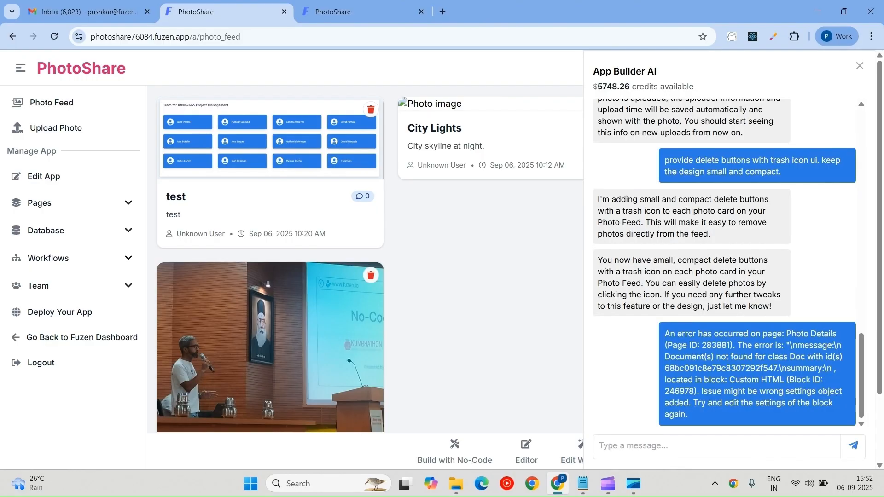
pyautogui.click(625, 446)
pyautogui.write('Af')
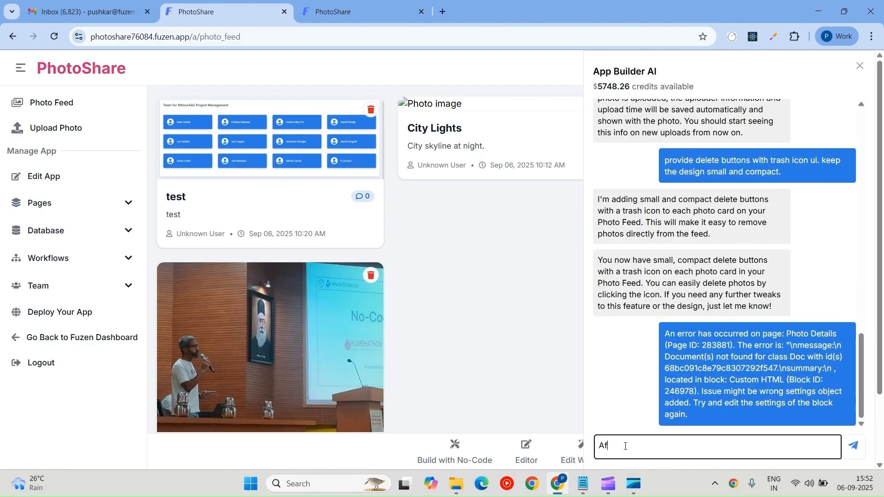
pyautogui.write('ter image deletion, just reload the pag')
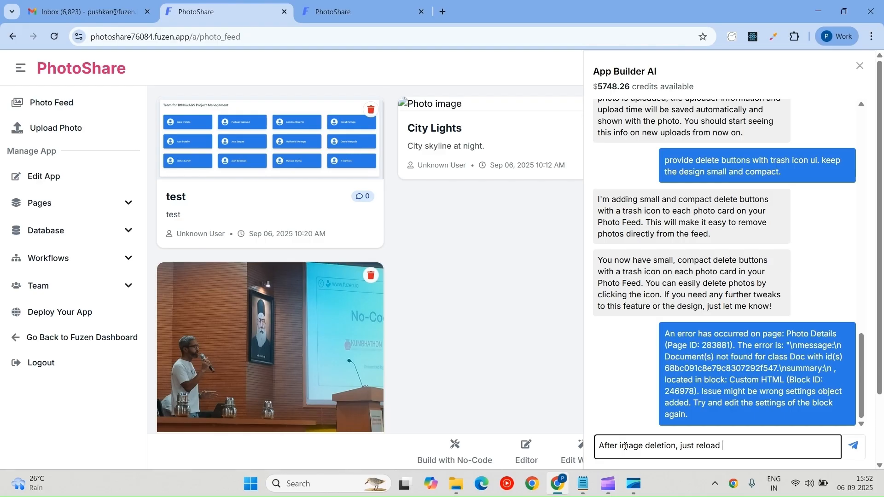
pyautogui.write('e.')
pyautogui.press('Return')
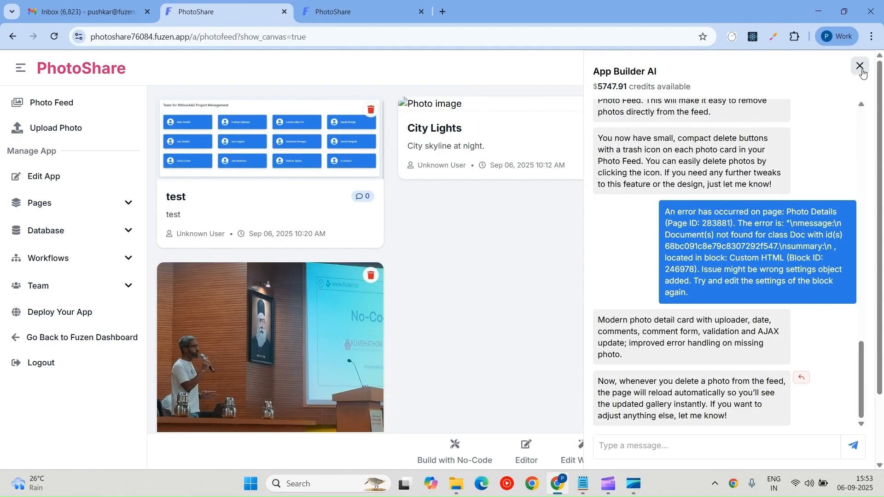
pyautogui.click(861, 68)
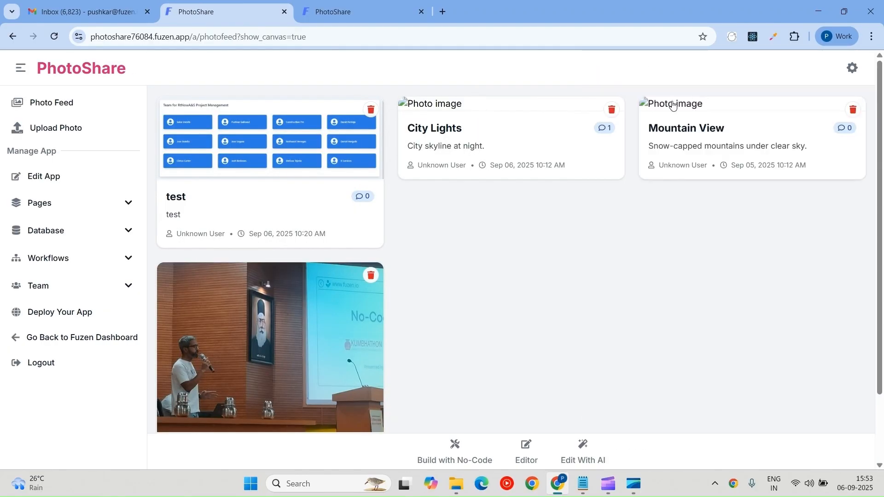
# Delete the City Lights and Mountain View photos, then start deleting the test photo
pyautogui.click(613, 111)
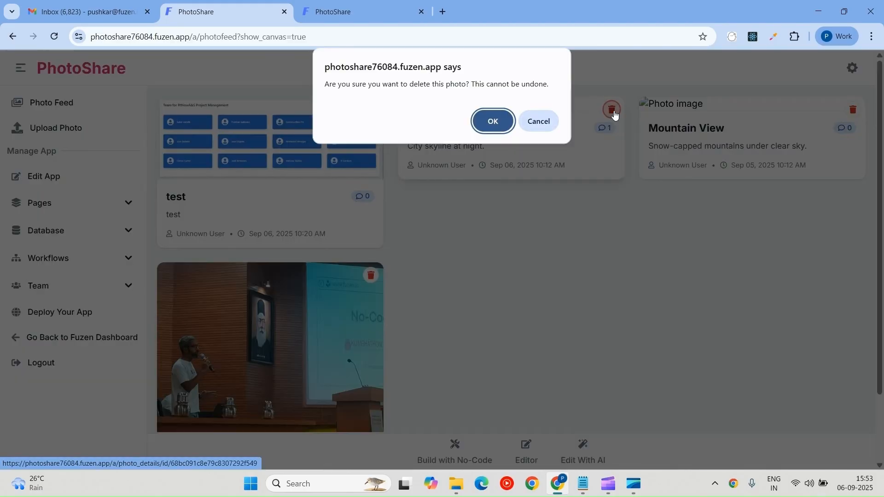
pyautogui.click(500, 125)
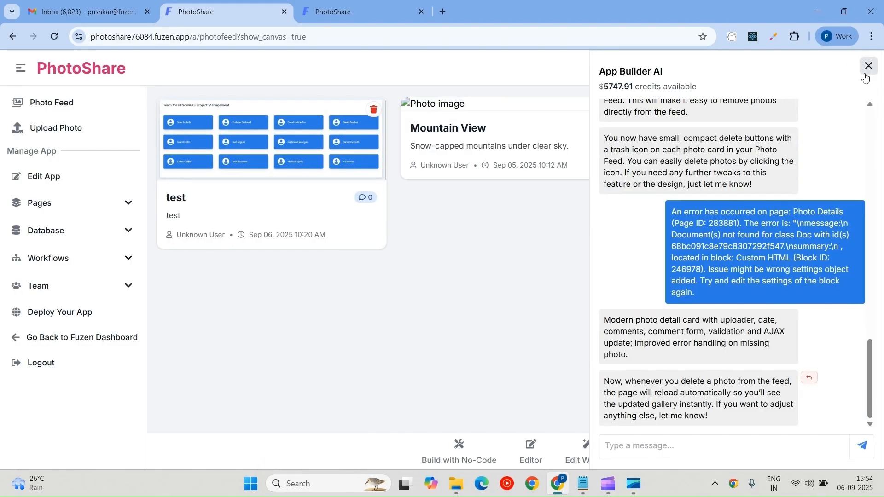
pyautogui.click(868, 65)
pyautogui.click(619, 110)
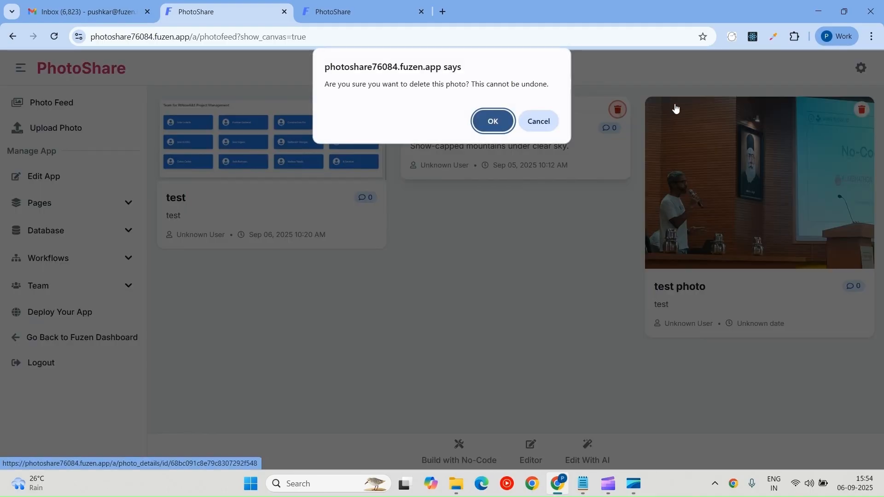
pyautogui.click(492, 118)
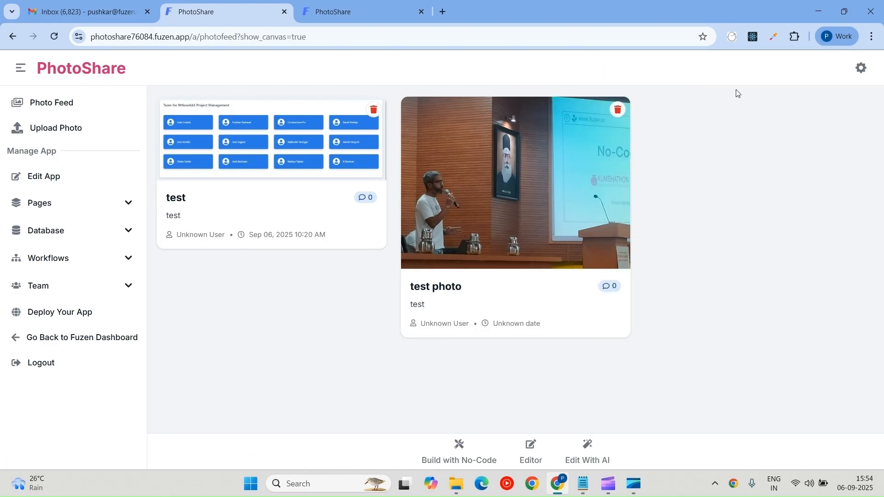
pyautogui.click(618, 110)
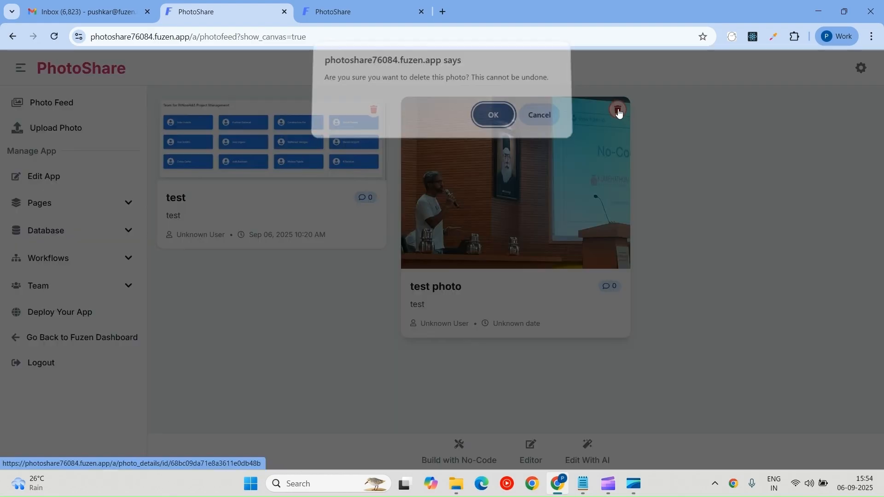
# Confirm the test photo deletion and ask the AI to display uploaders' first names from the uploader id
pyautogui.click(492, 122)
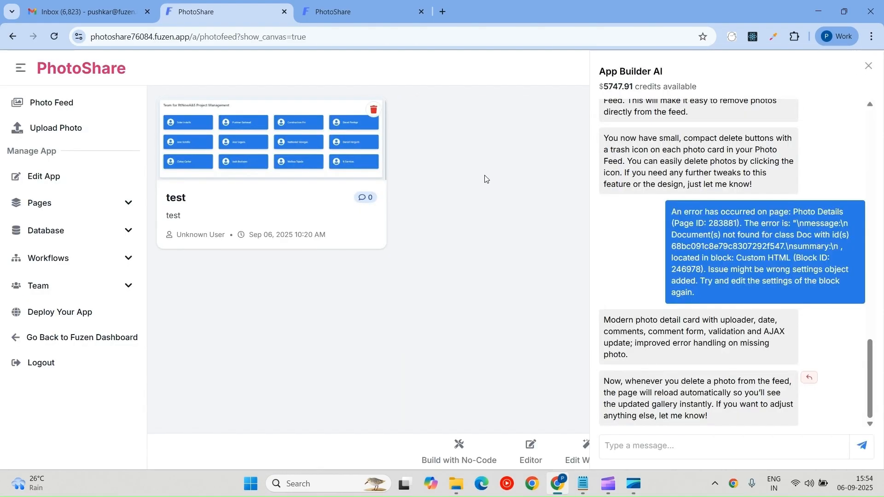
pyautogui.click(669, 449)
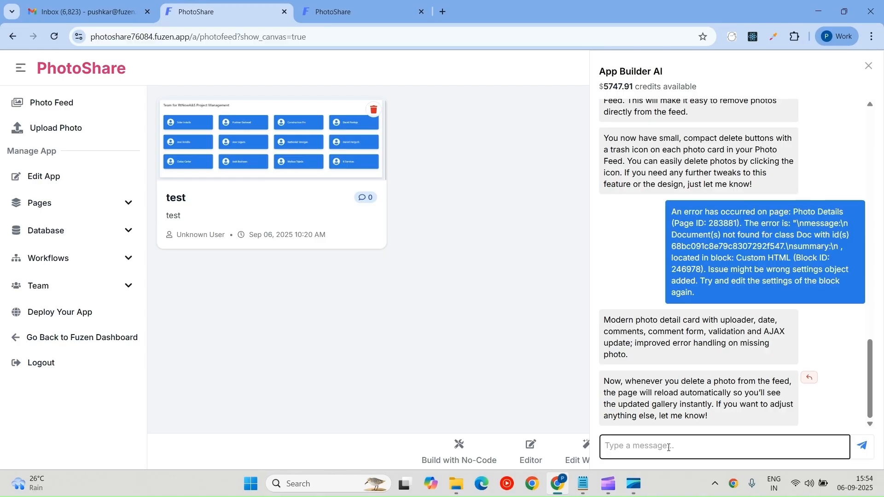
pyautogui.click(668, 457)
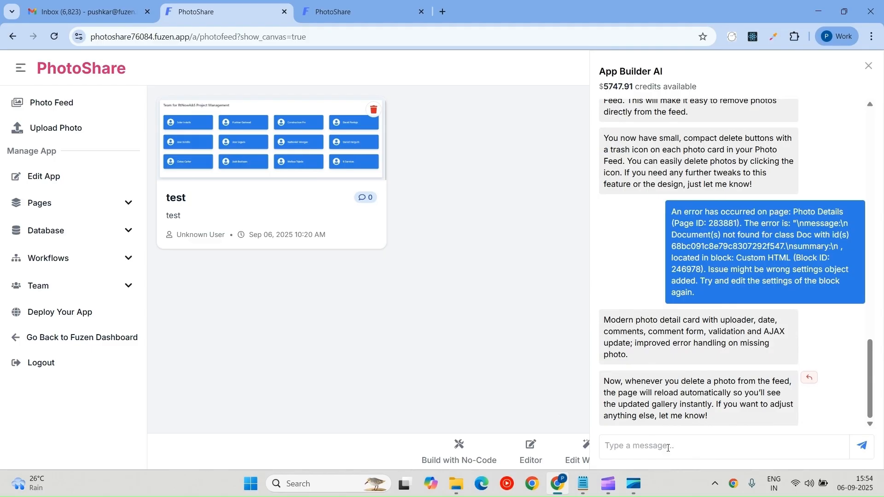
pyautogui.click(669, 447)
pyautogui.write('Di')
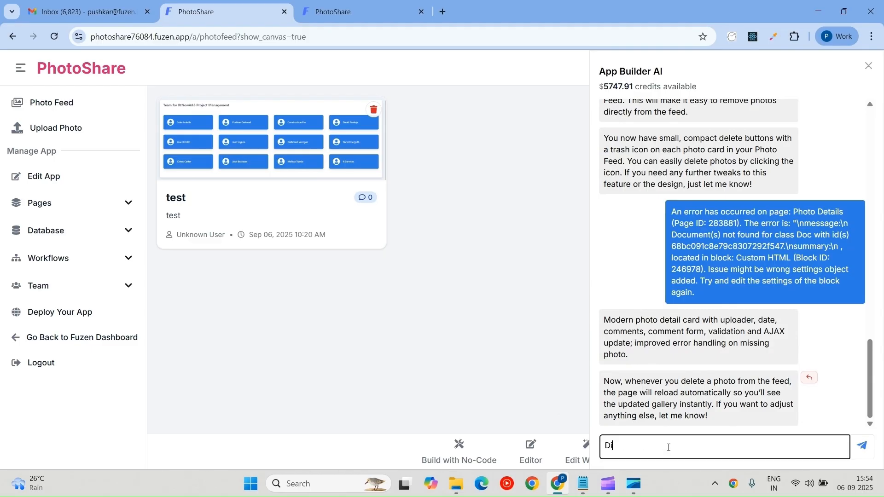
pyautogui.write("splay the uploader's first name based on th")
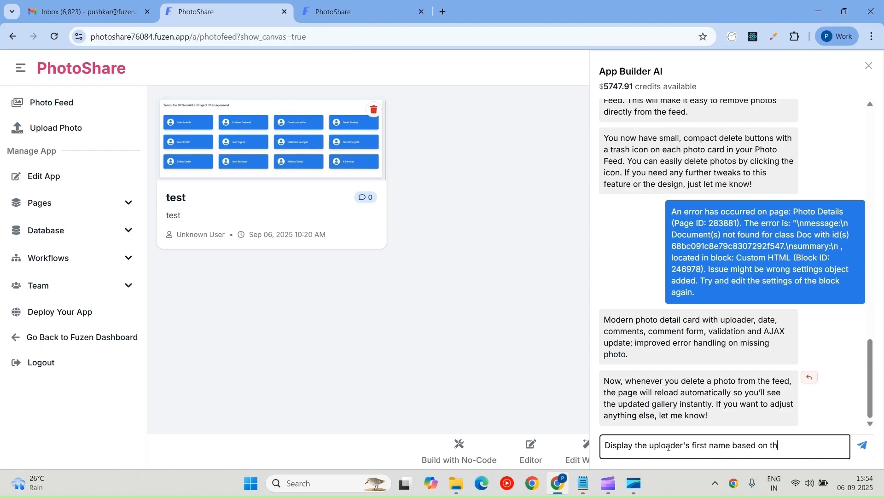
pyautogui.write('e uploader id')
pyautogui.press('Return')
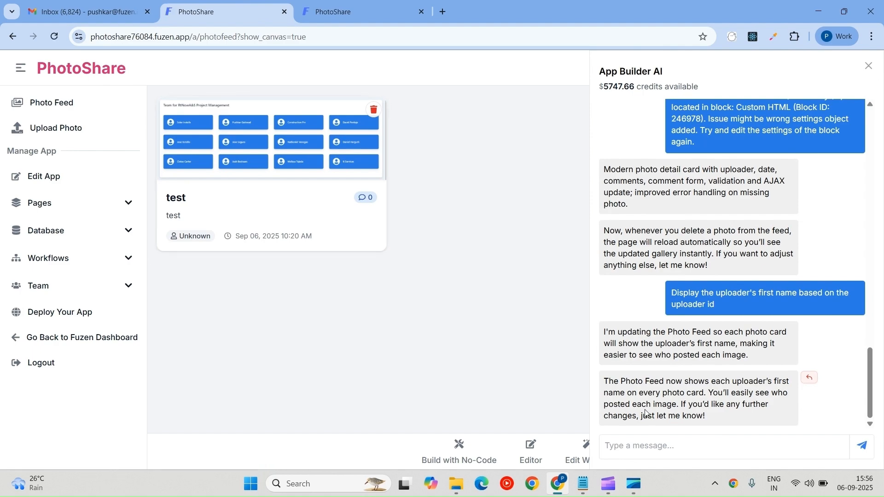
pyautogui.click(612, 445)
# Tell the AI the cards still show Unknown instead of the uploader name
pyautogui.write('I can a')
pyautogui.write('till see ')
pyautogui.write('unknow instead f')
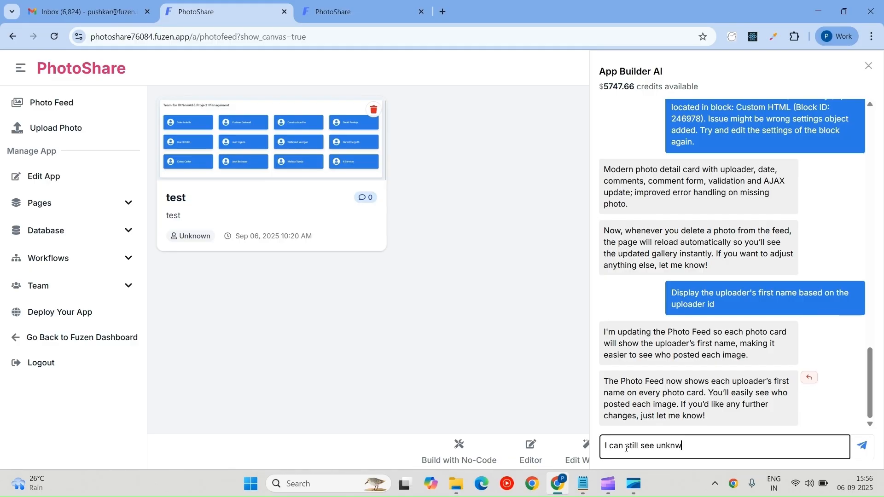
pyautogui.press('BackSpace')
pyautogui.write('of uploader name')
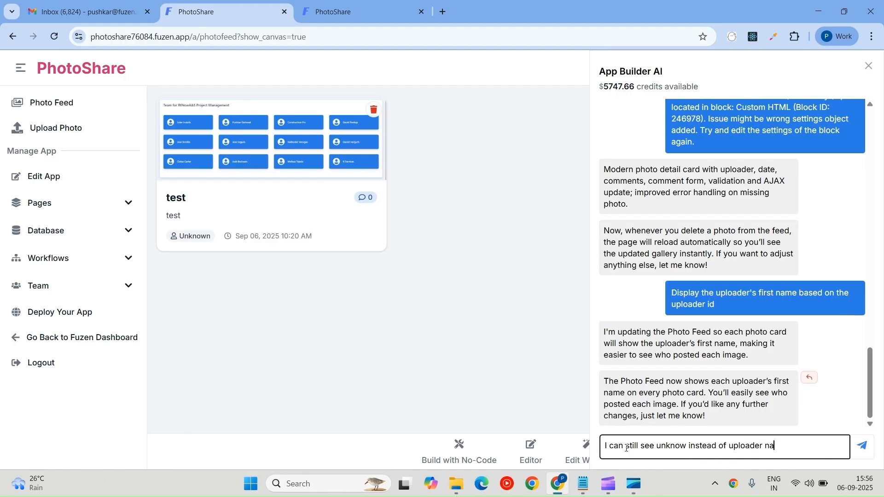
pyautogui.press('Return')
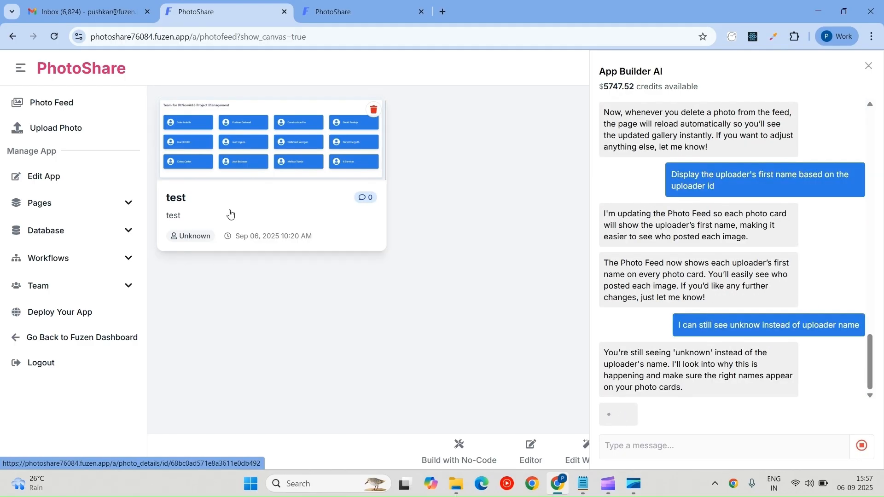
# Send 'Please fix' to the AI, then open the test photo's card to check the name
pyautogui.click(636, 450)
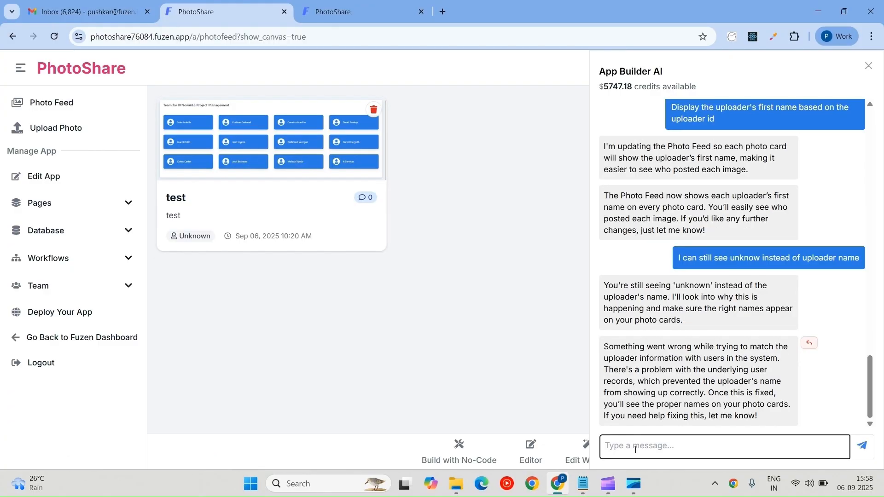
pyautogui.write('Please fix')
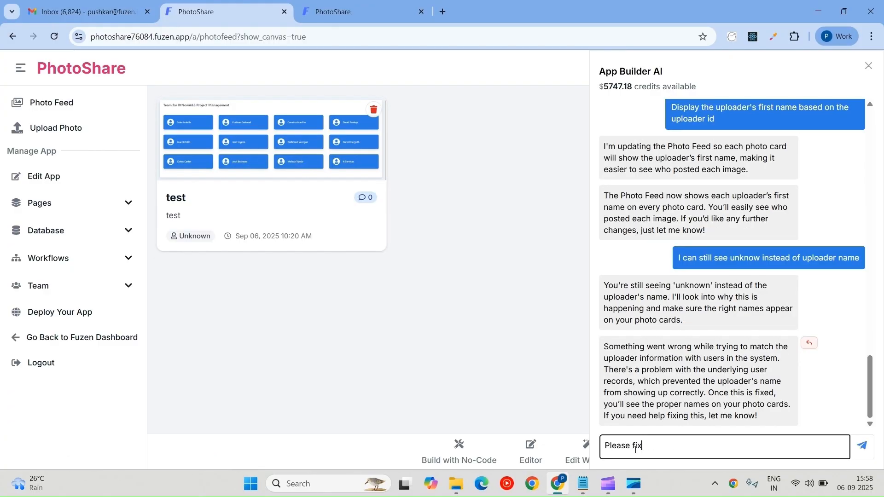
pyautogui.press('Return')
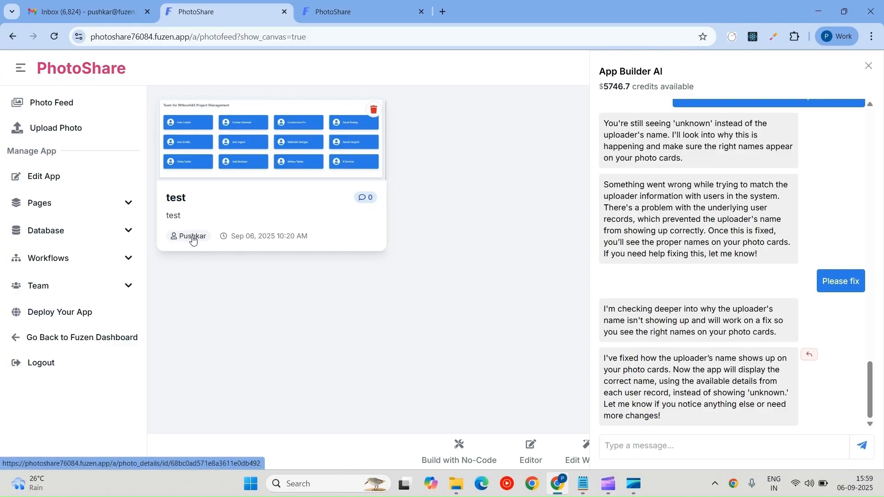
pyautogui.click(225, 185)
# Post 'test comment' on the test photo's details page
pyautogui.click(226, 184)
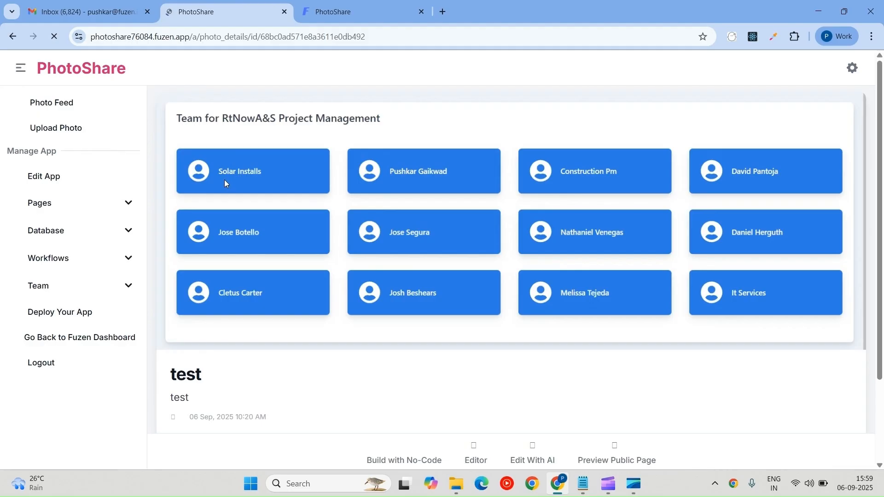
pyautogui.scroll(-3, 226, 184)
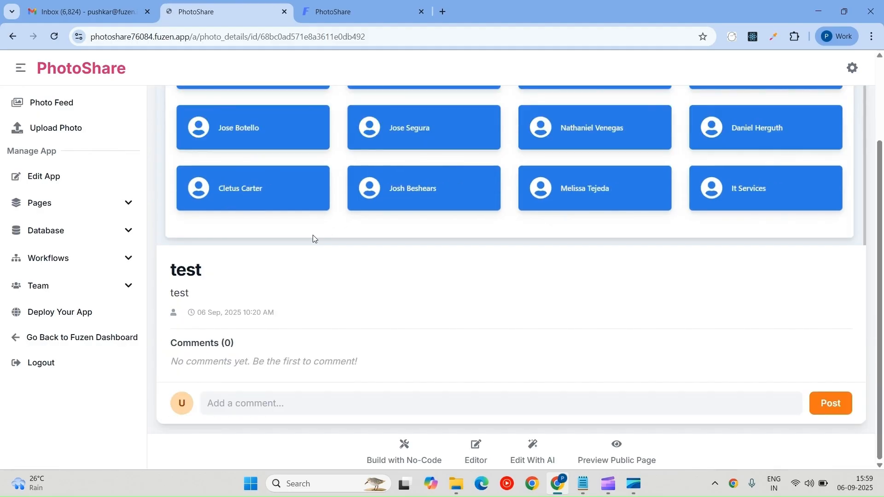
pyautogui.click(276, 403)
pyautogui.click(282, 433)
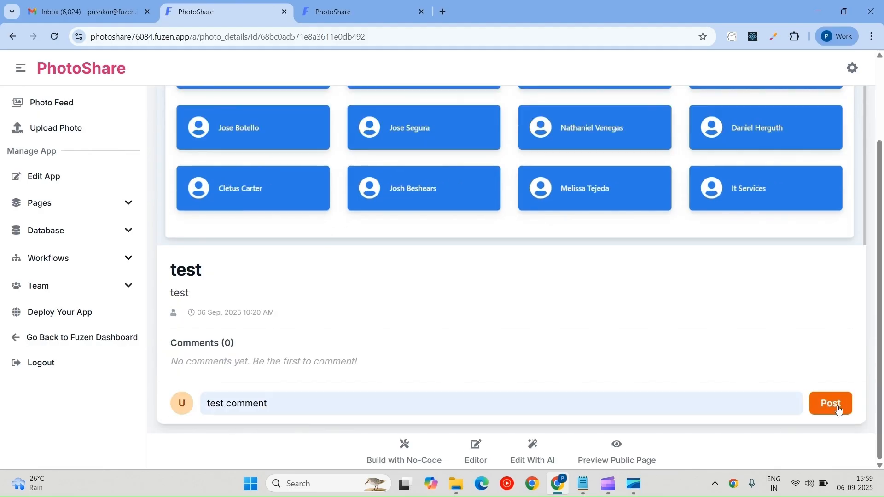
pyautogui.click(838, 408)
pyautogui.click(837, 409)
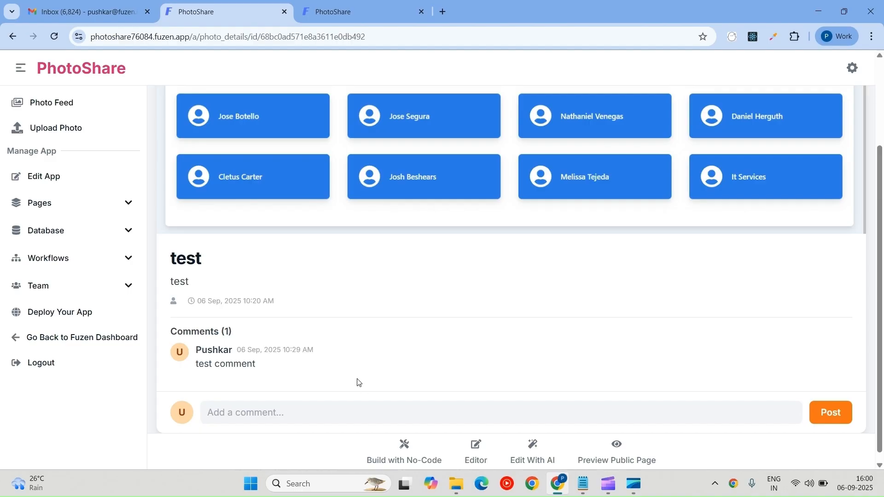
pyautogui.scroll(3, 359, 382)
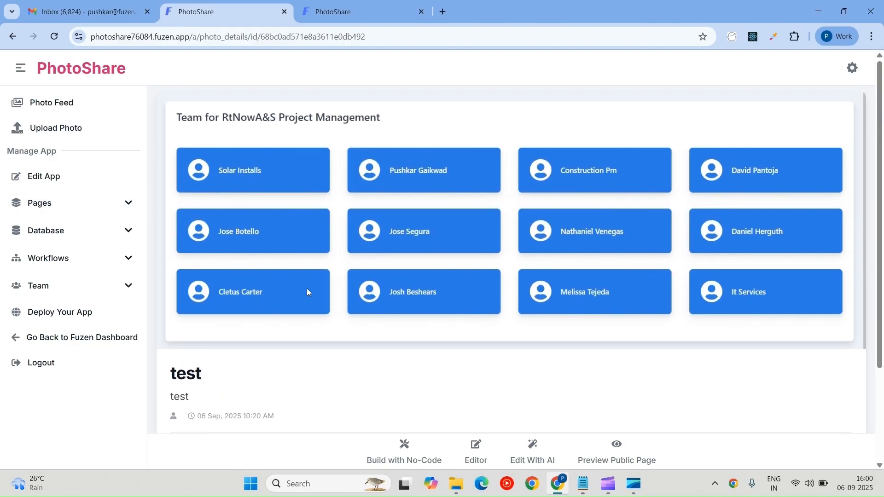
pyautogui.scroll(-3, 307, 289)
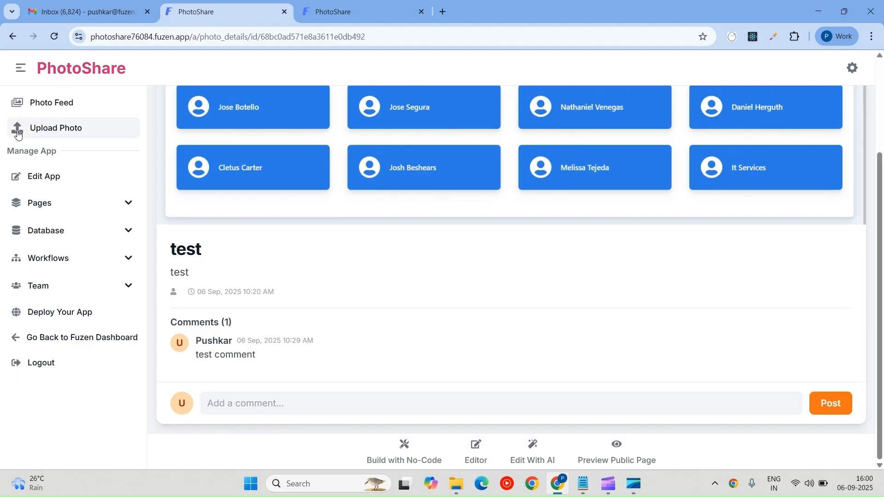
# Upload the graph screenshot as a photo titled 'Graph' with description 'user growth'
pyautogui.click(33, 131)
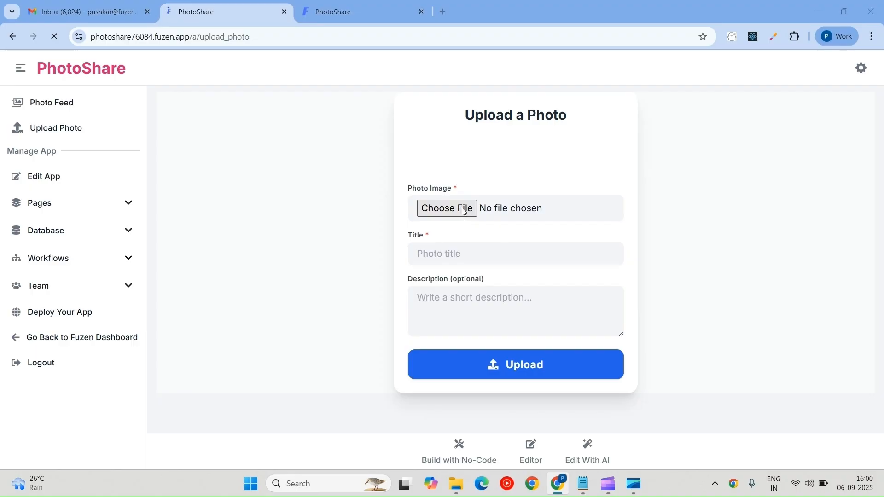
pyautogui.click(466, 210)
pyautogui.click(266, 180)
pyautogui.click(686, 391)
pyautogui.click(453, 305)
pyautogui.write('Graph')
pyautogui.press('Tab')
pyautogui.write('user growth')
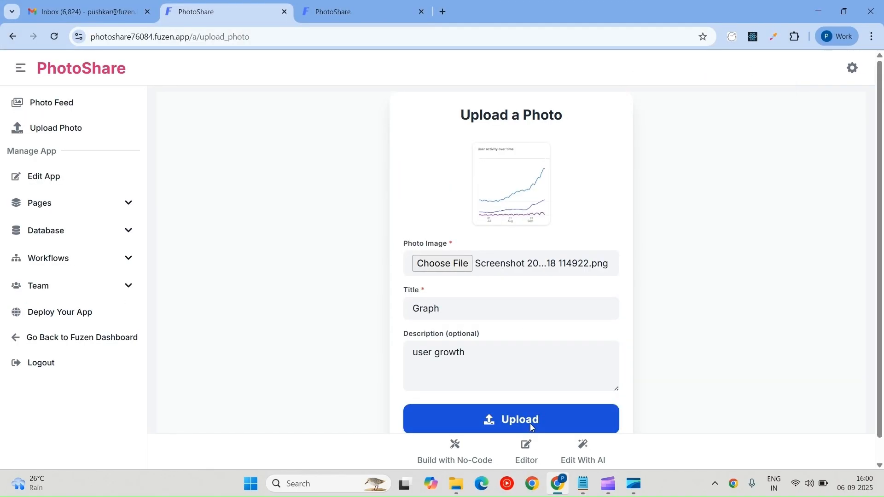
pyautogui.click(530, 423)
# Post 'test comment' on the Graph photo's details page
pyautogui.click(278, 203)
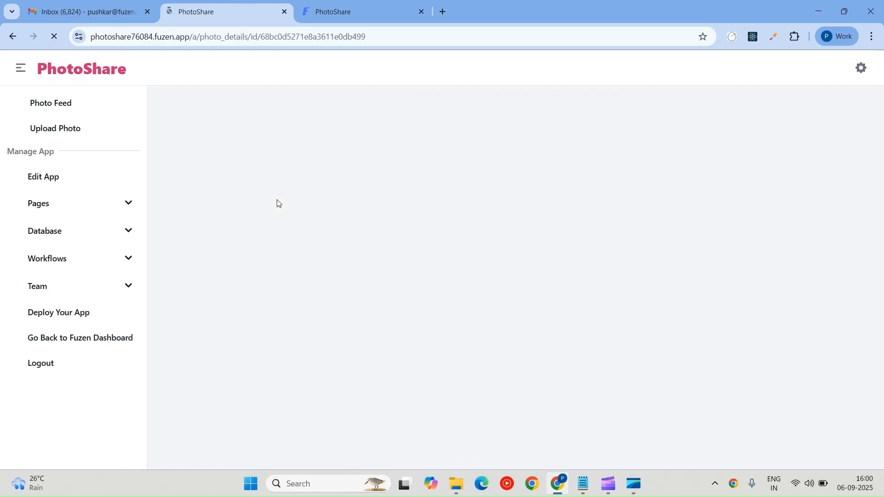
pyautogui.click(224, 401)
pyautogui.click(305, 437)
pyautogui.click(832, 405)
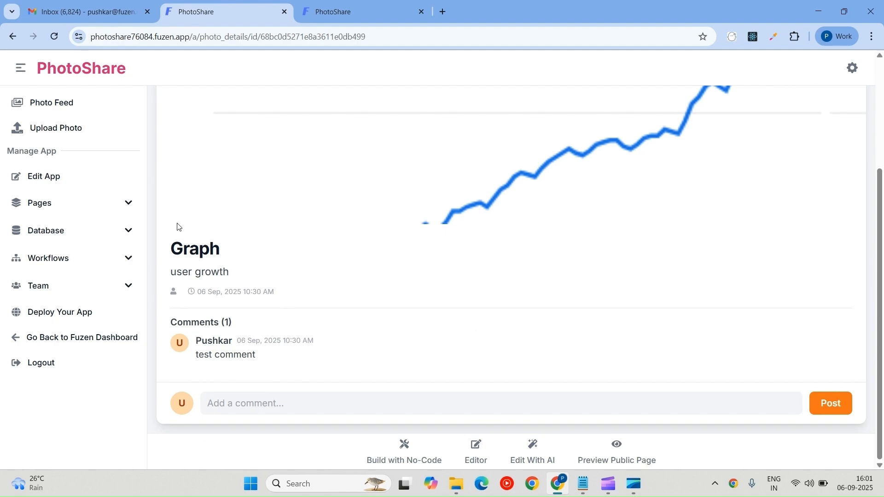
# Expand the Pages, Database and Workflows sidebar lists, then open the Deploy Your App settings
pyautogui.scroll(3, 178, 226)
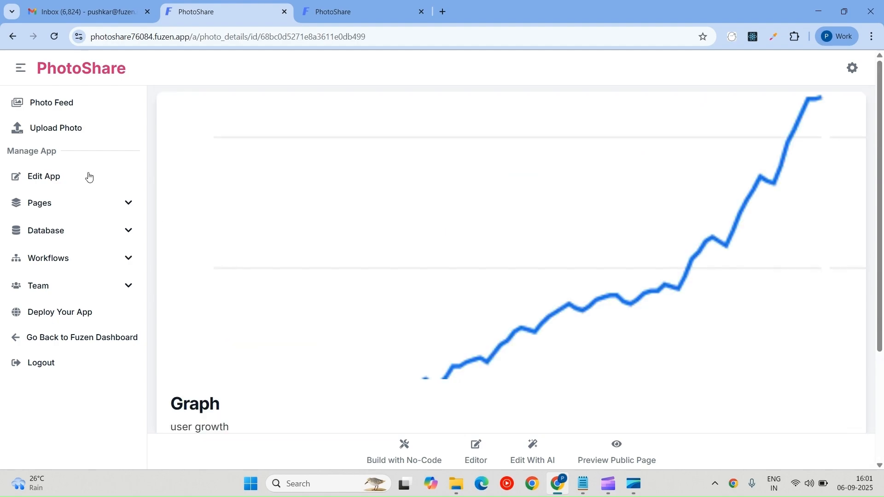
pyautogui.click(129, 204)
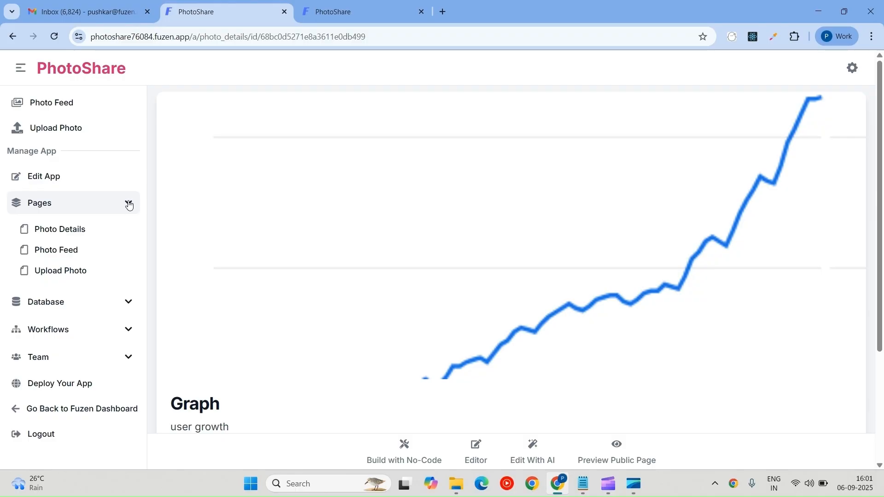
pyautogui.scroll(-2, 118, 258)
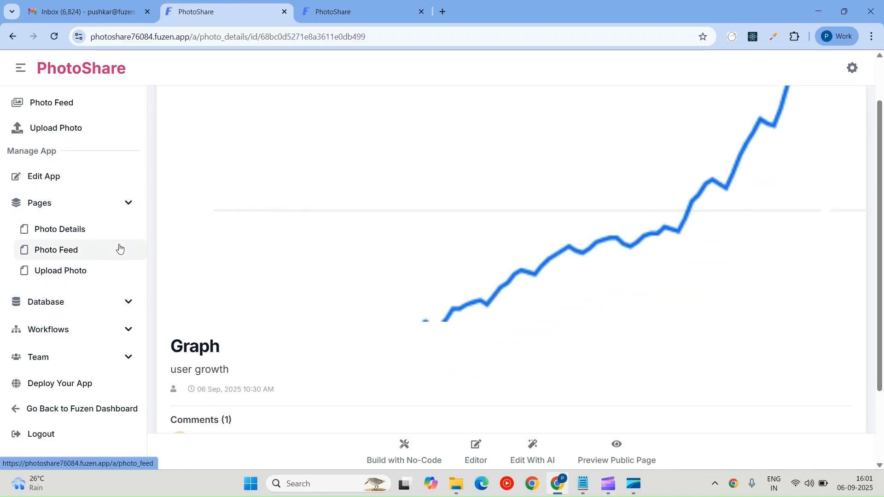
pyautogui.click(127, 302)
pyautogui.scroll(-3, 121, 295)
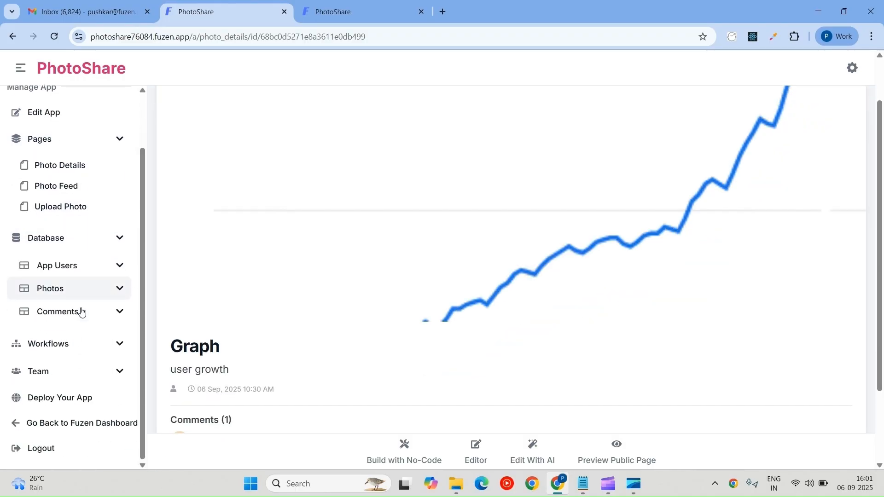
pyautogui.scroll(-2, 71, 299)
pyautogui.click(115, 342)
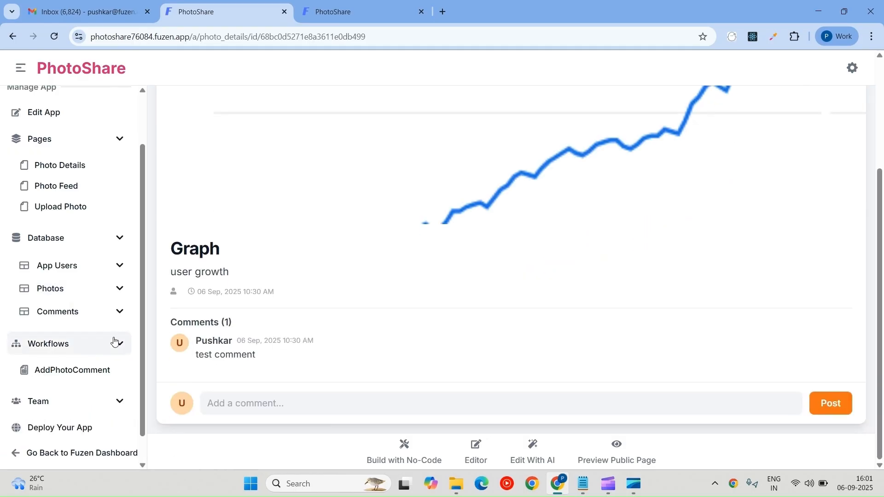
pyautogui.scroll(-1, 81, 323)
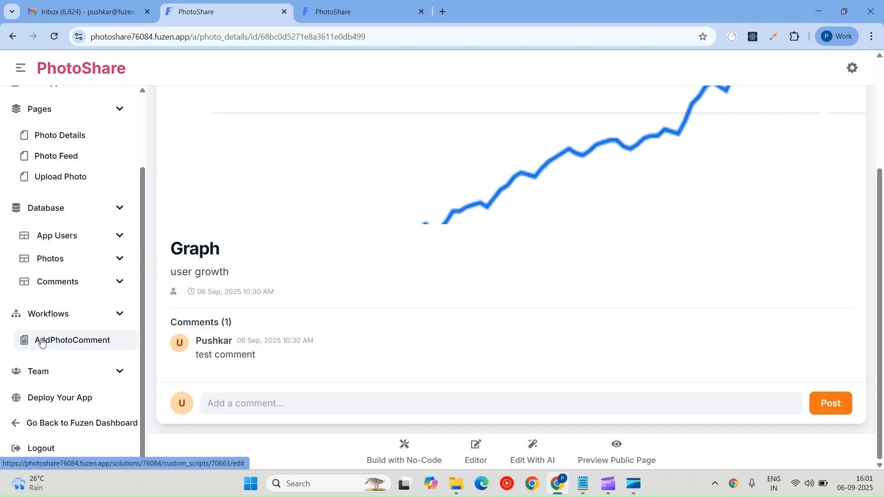
pyautogui.scroll(2, 69, 344)
pyautogui.scroll(-2, 80, 368)
pyautogui.click(76, 398)
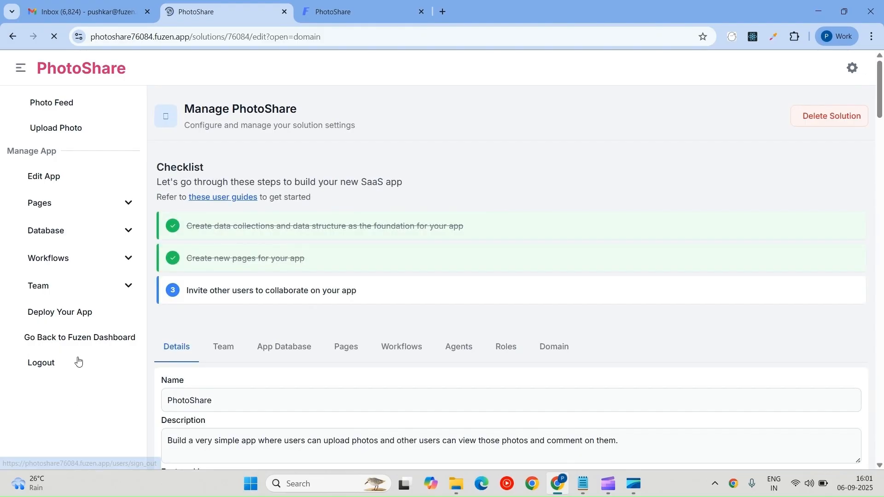
# Select and review the Manage PhotoShare heading, custom domain introduction and app address text
pyautogui.moveTo(317, 114); pyautogui.dragTo(182, 109)
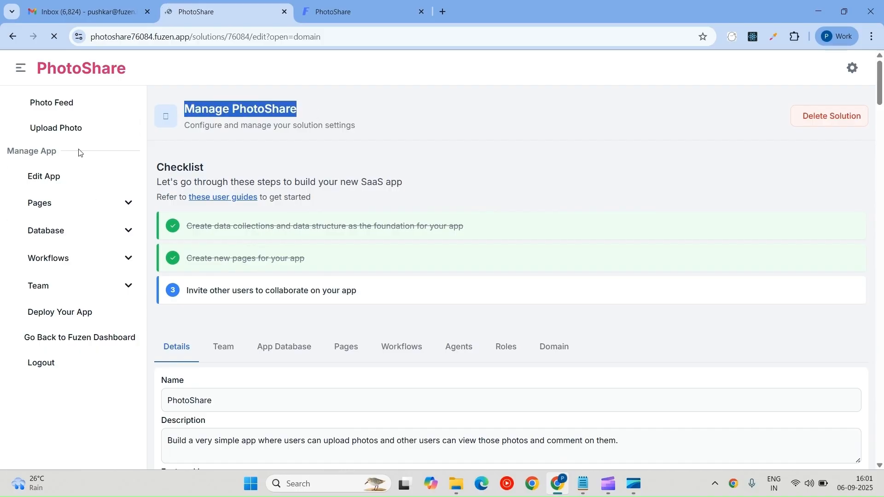
pyautogui.doubleClick(80, 153)
pyautogui.scroll(-2, 355, 262)
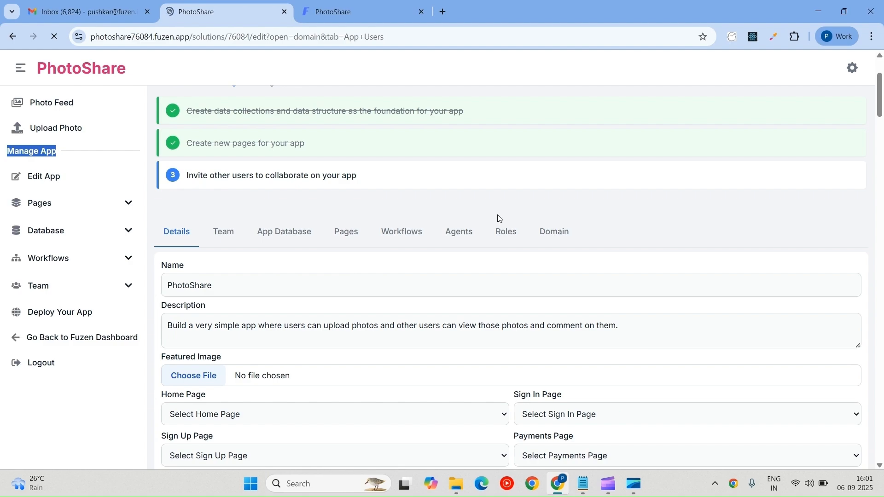
pyautogui.moveTo(169, 172); pyautogui.dragTo(602, 191)
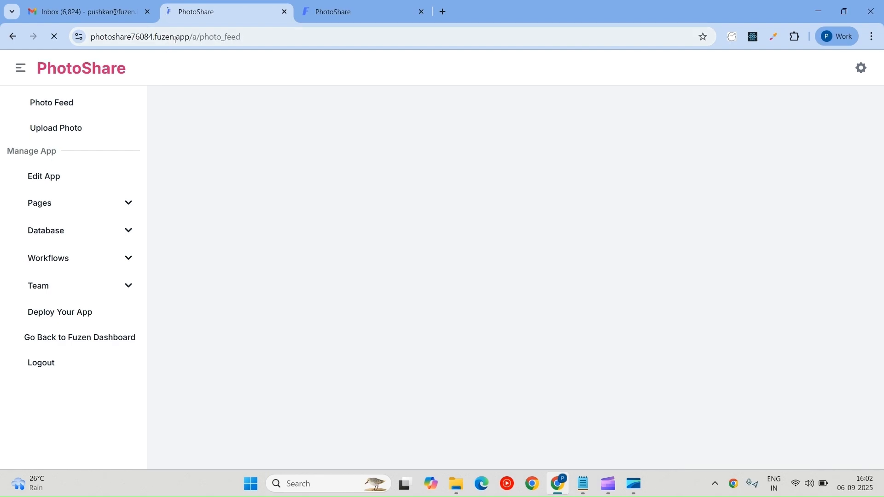
pyautogui.moveTo(190, 37); pyautogui.dragTo(89, 34)
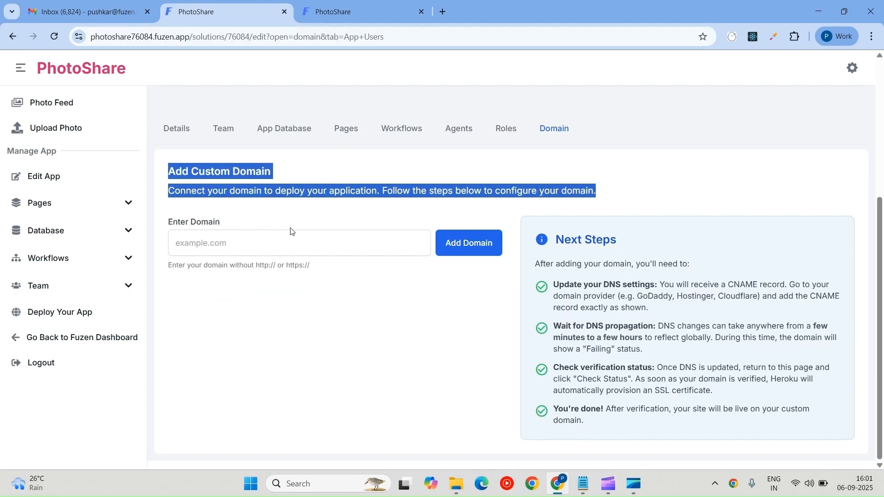
# Enter fuzenapps.com as the custom domain and review the DNS next steps
pyautogui.click(278, 245)
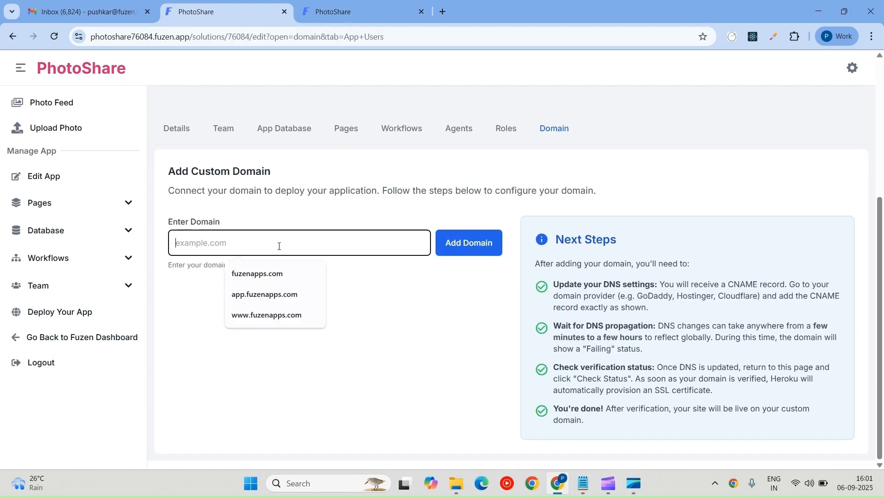
pyautogui.click(268, 276)
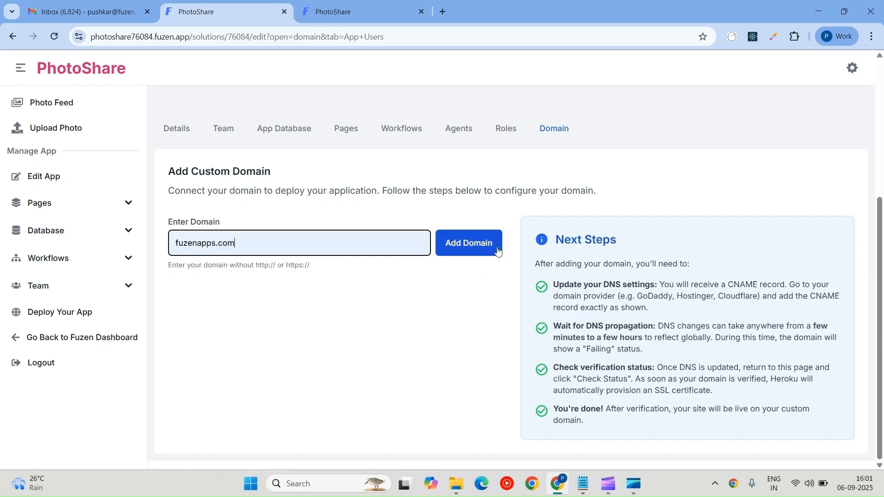
pyautogui.moveTo(542, 286); pyautogui.dragTo(594, 423)
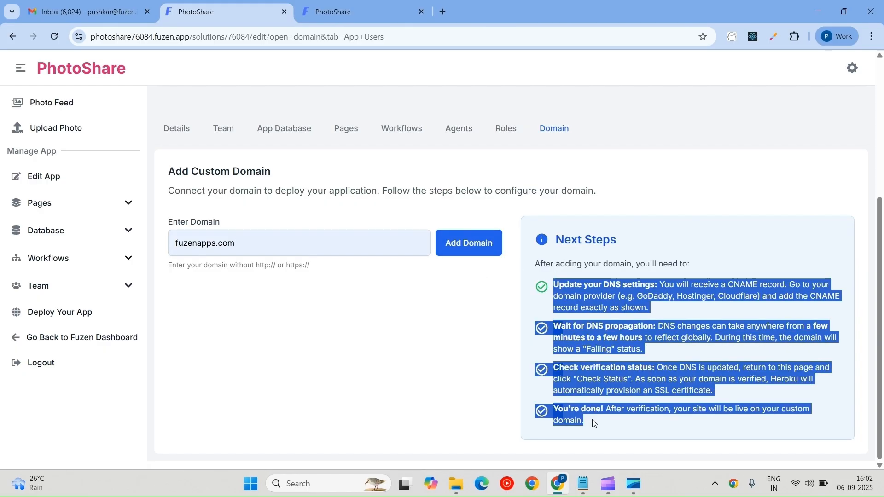
pyautogui.click(594, 423)
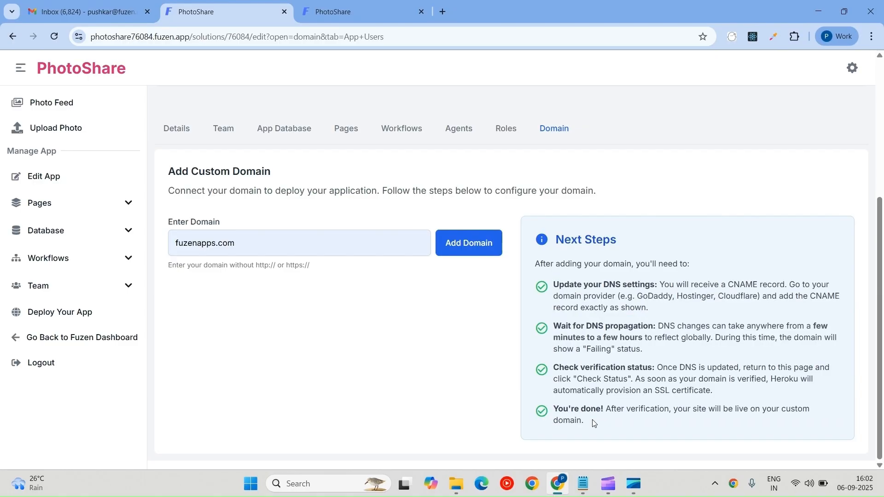